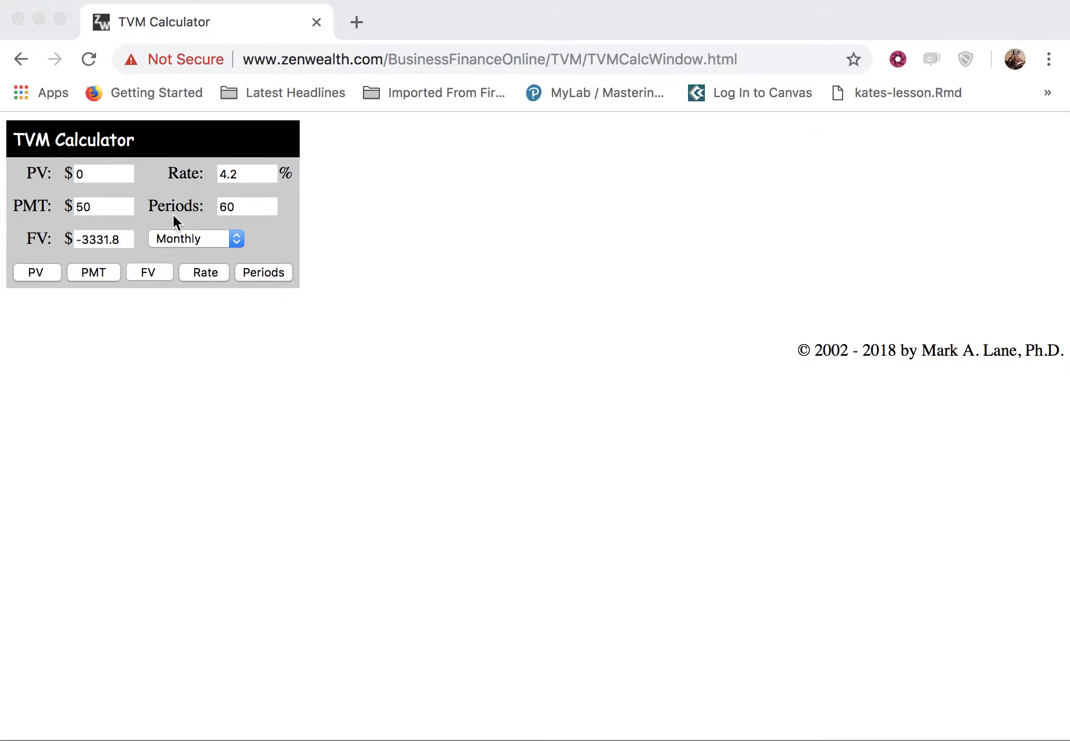
# Set the present value to 10000 and the payment to 0.
pyautogui.click(122, 174)
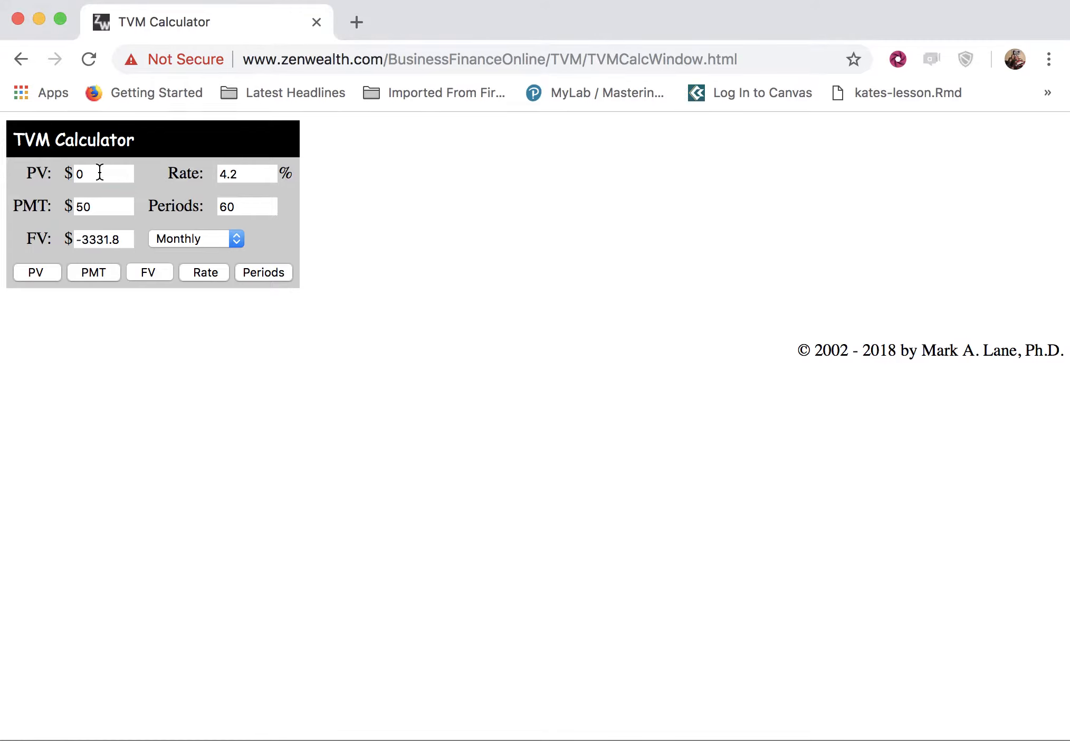
pyautogui.doubleClick(100, 173)
pyautogui.write('10000')
pyautogui.click(104, 205)
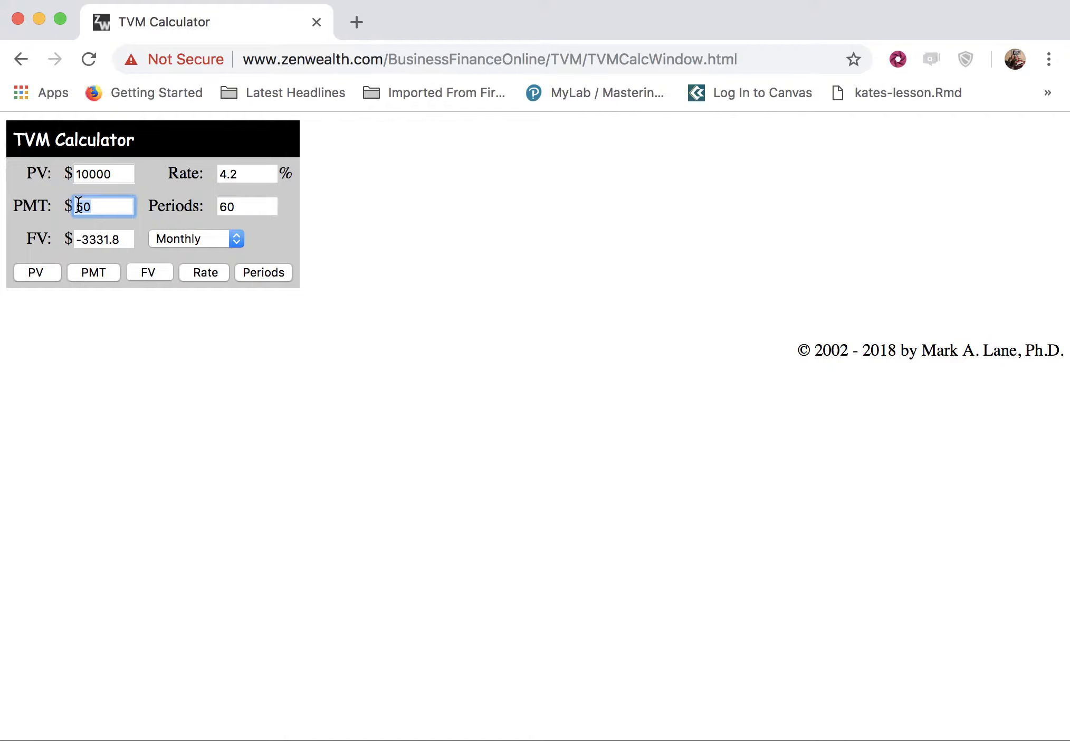
pyautogui.write('0')
# Set the interest rate to 6.3%.
pyautogui.click(258, 173)
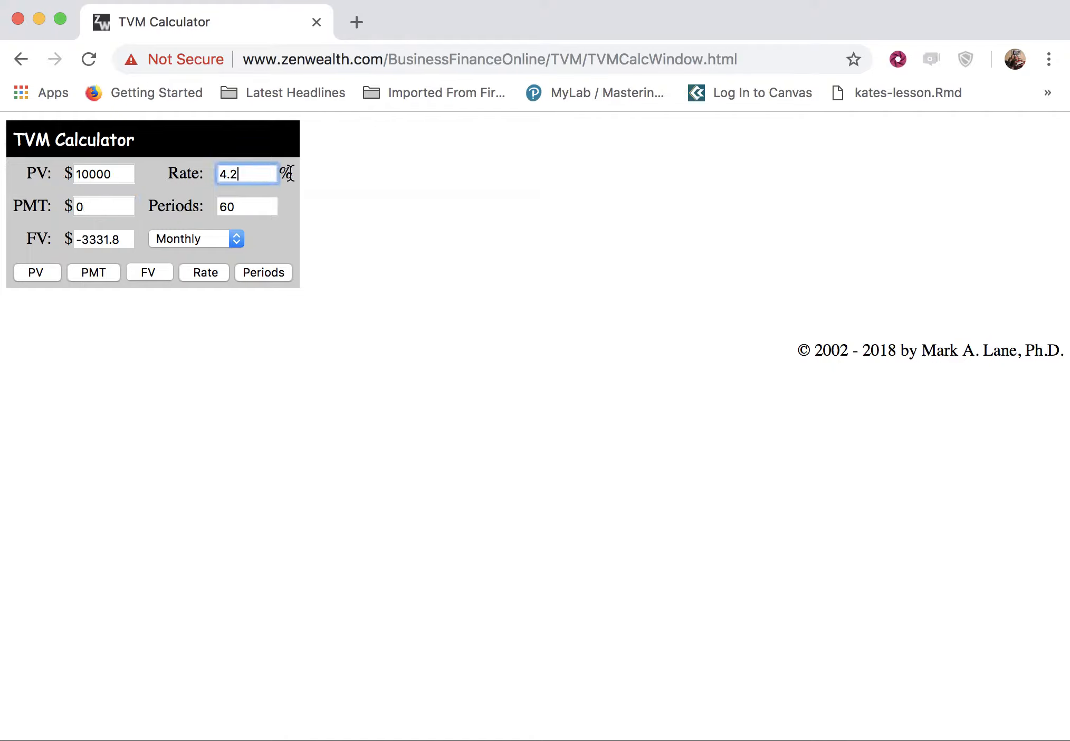
pyautogui.moveTo(280, 178); pyautogui.dragTo(212, 175)
pyautogui.write('6.3')
# Switch the compounding frequency to Quarterly and compute the future value.
pyautogui.moveTo(258, 211); pyautogui.dragTo(217, 199)
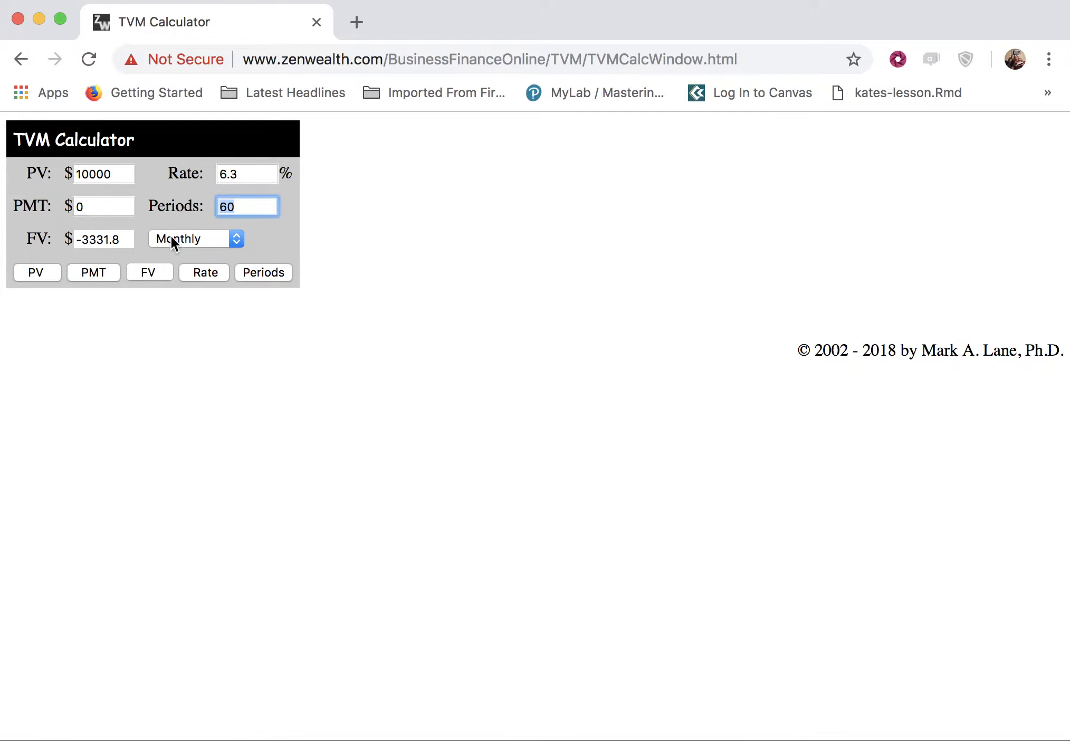
pyautogui.click(237, 237)
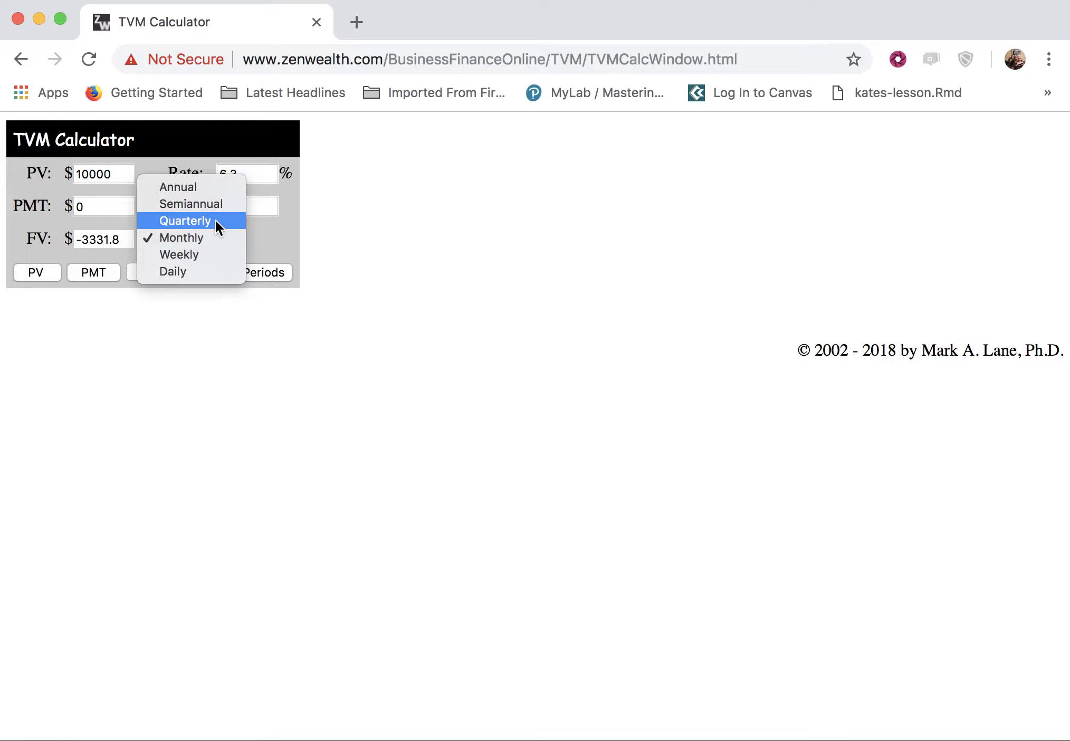
pyautogui.click(226, 237)
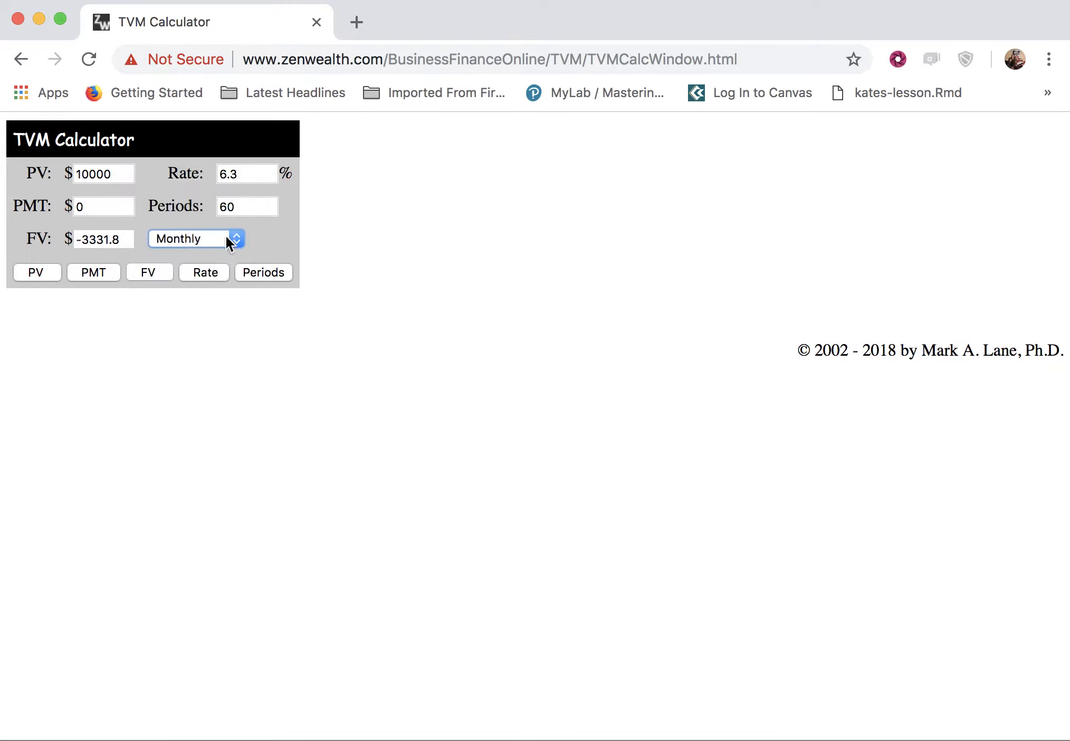
pyautogui.click(238, 240)
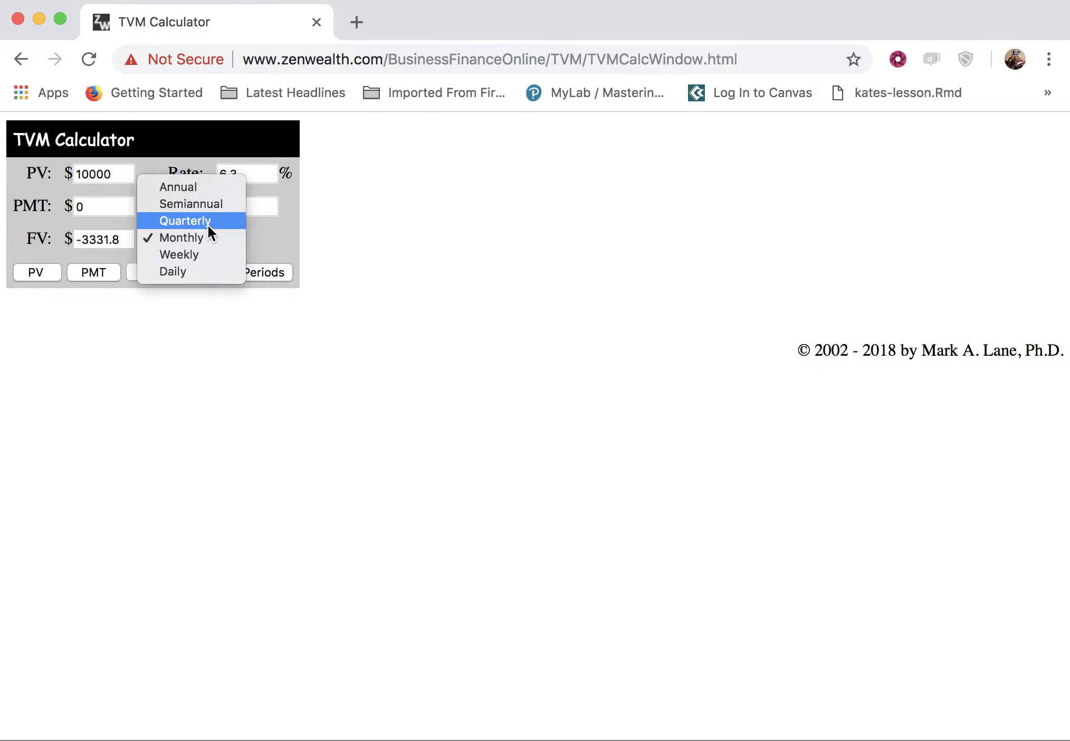
pyautogui.click(208, 222)
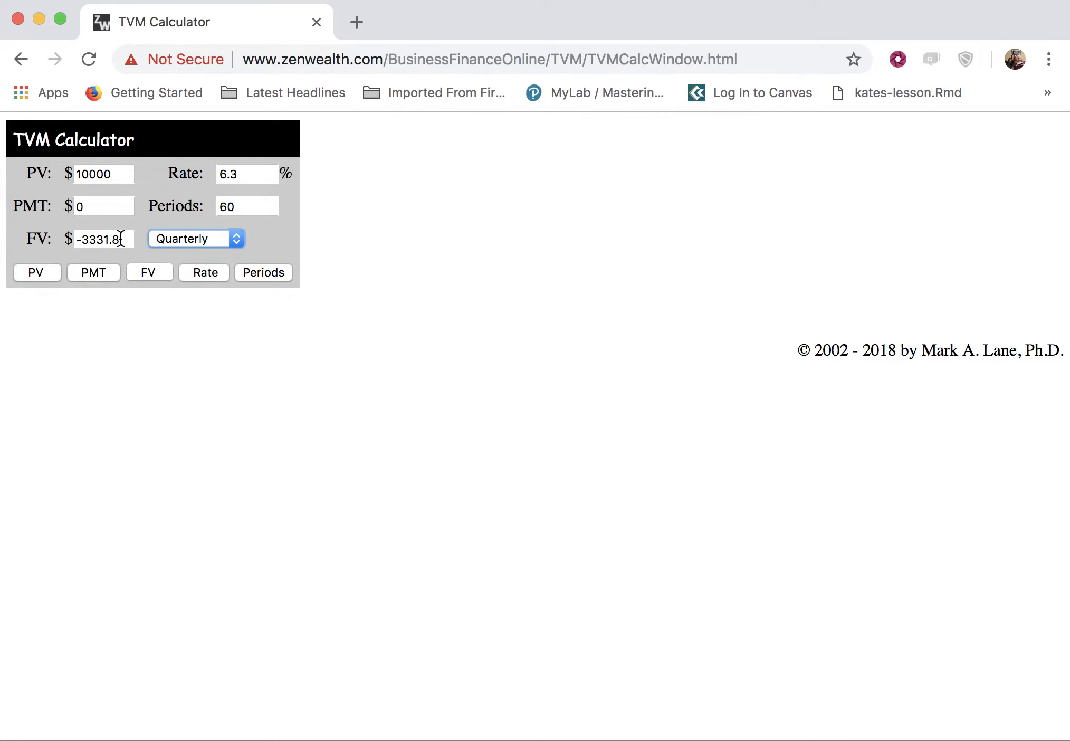
pyautogui.moveTo(120, 238); pyautogui.dragTo(56, 239)
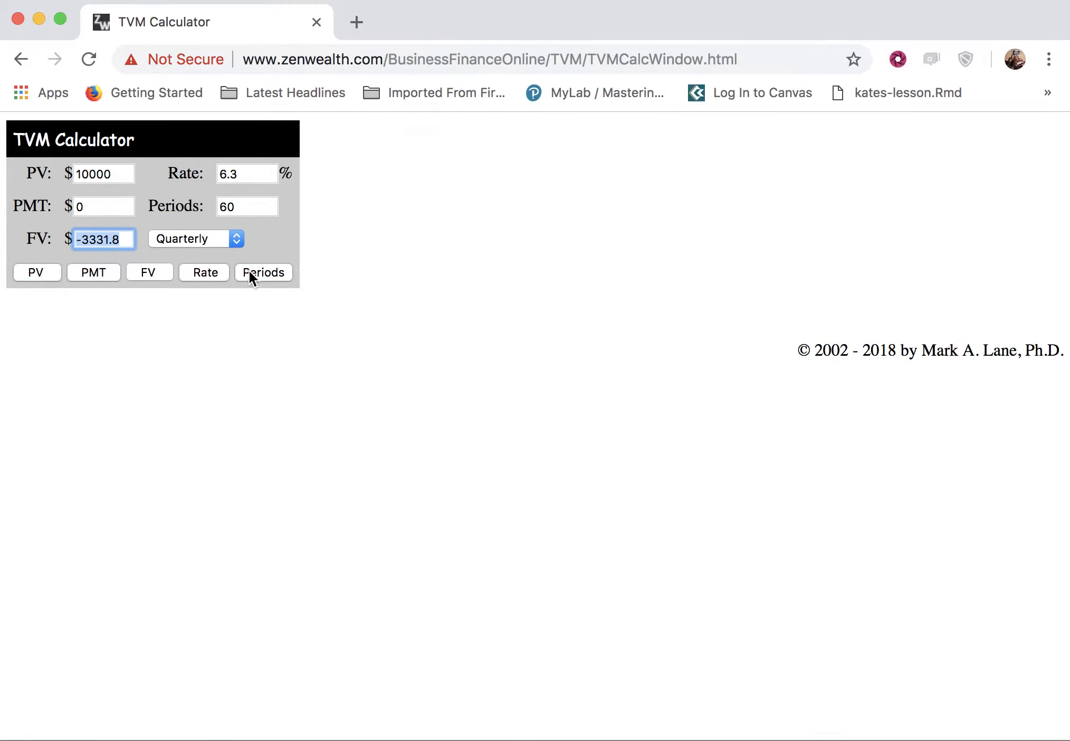
pyautogui.click(153, 273)
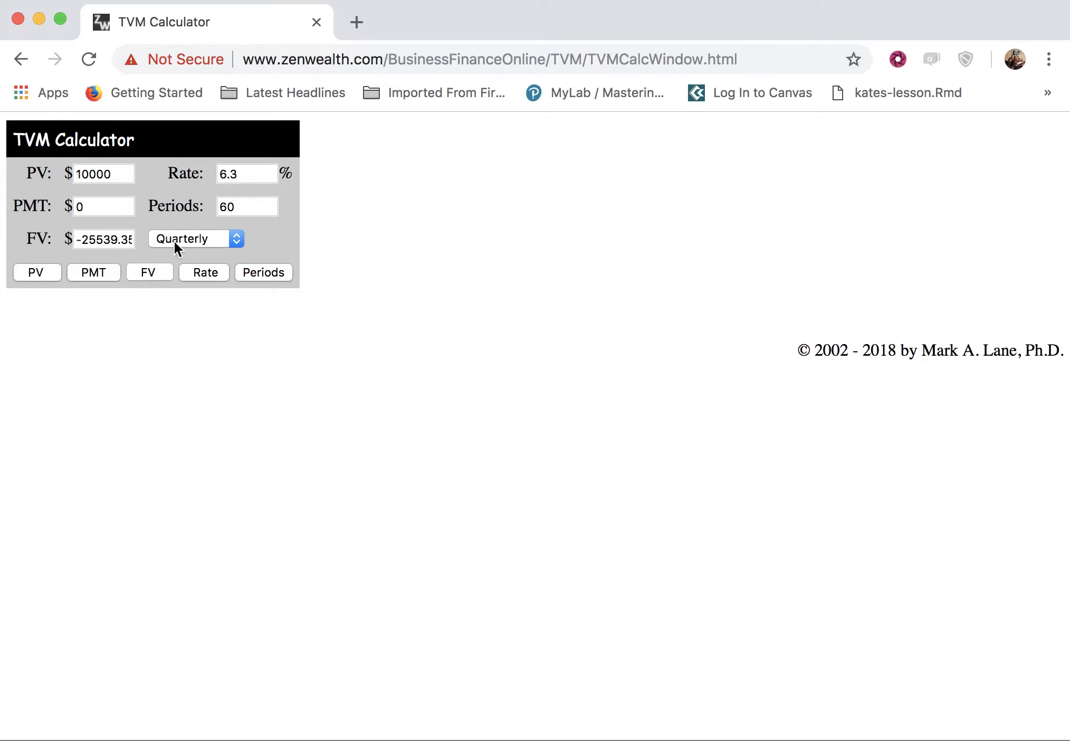
# Make the present value negative, -10000, and recompute the future value.
pyautogui.click(76, 174)
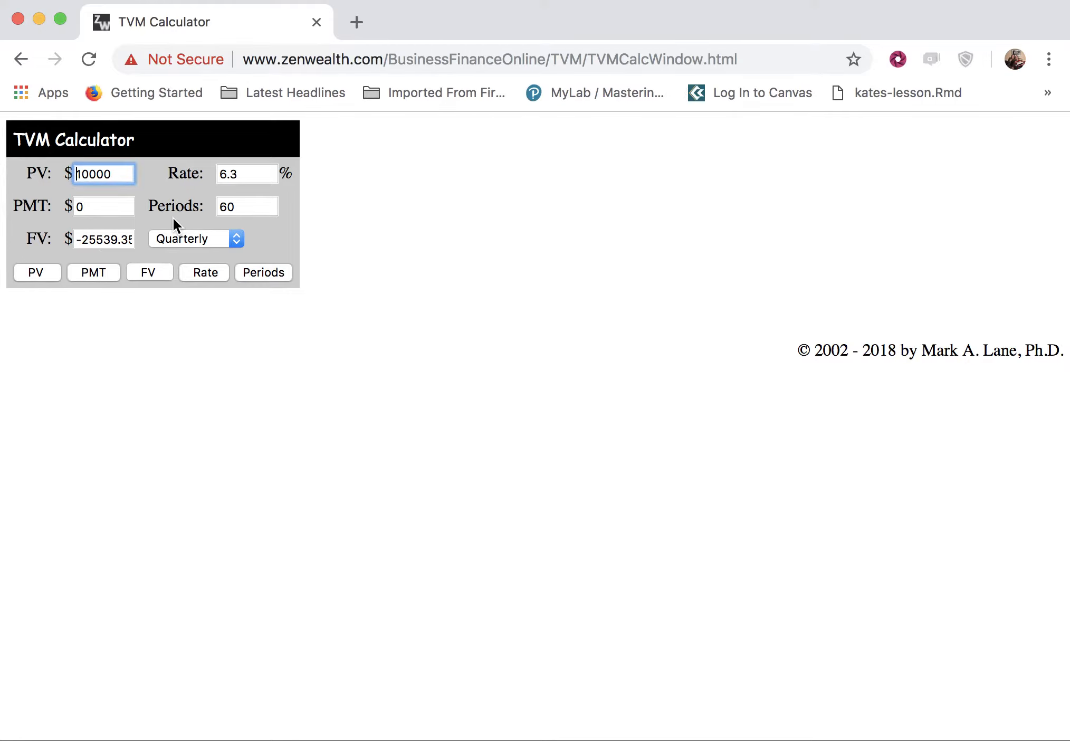
pyautogui.write('-')
pyautogui.click(110, 231)
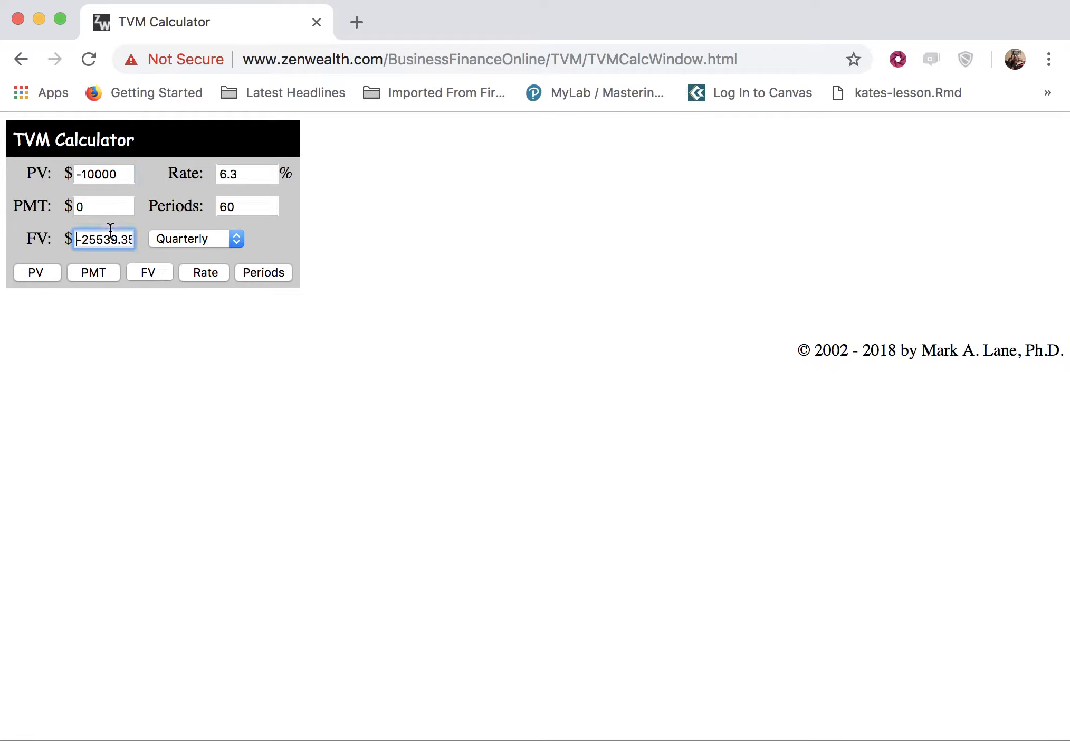
pyautogui.click(156, 273)
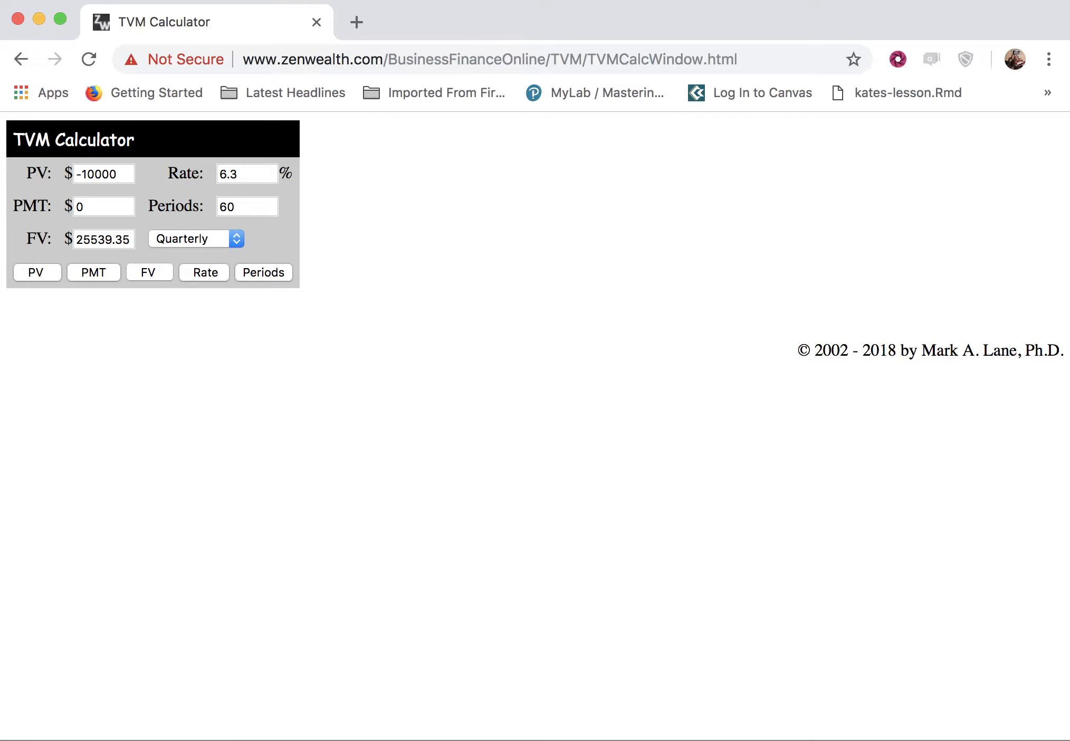
# Set the number of periods to 180.
pyautogui.moveTo(248, 207); pyautogui.dragTo(208, 206)
pyautogui.write('180')
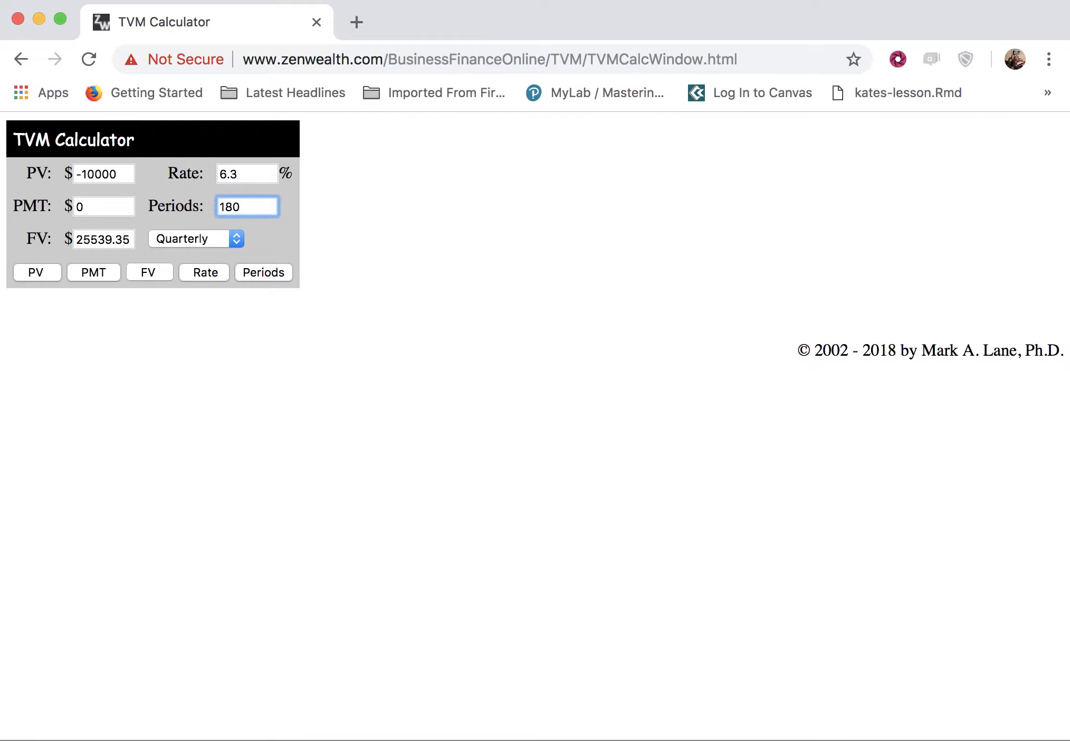
pyautogui.click(237, 240)
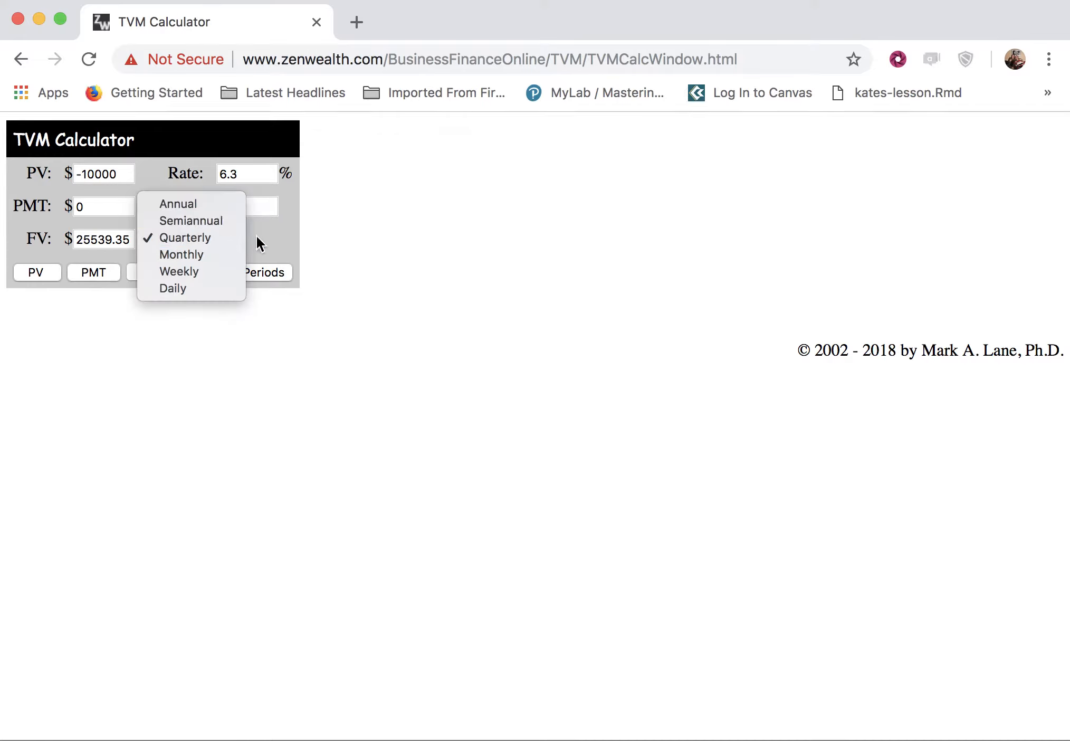
pyautogui.click(260, 240)
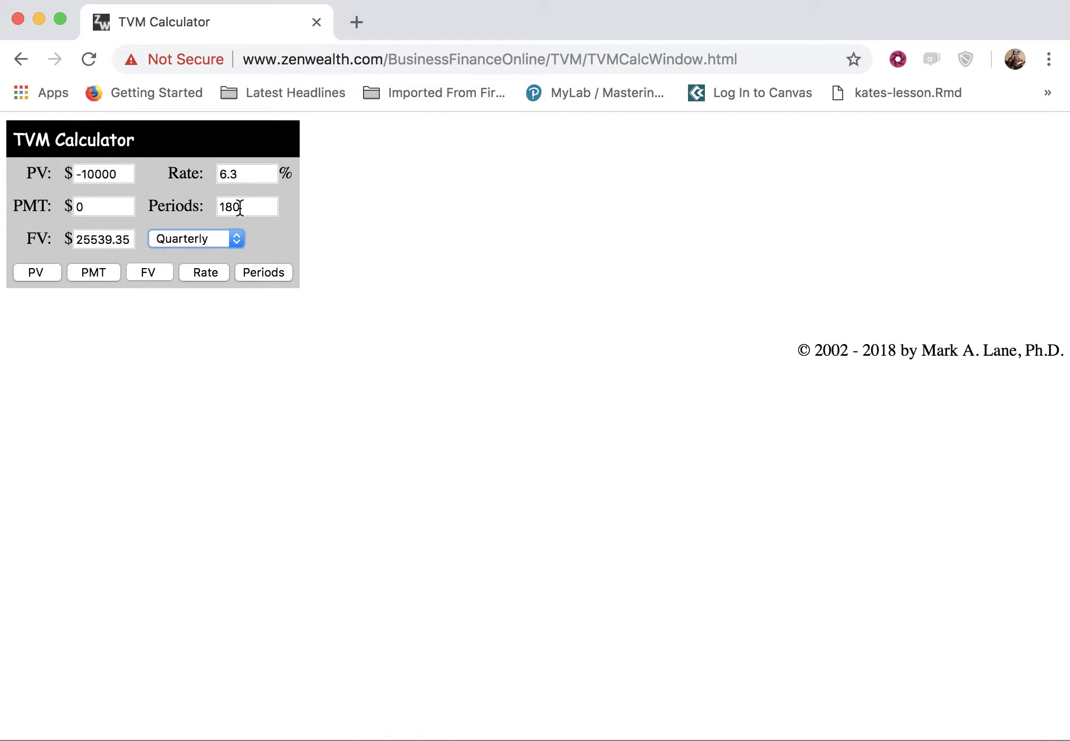
# Switch the compounding frequency to Monthly and compute the future value.
pyautogui.click(238, 240)
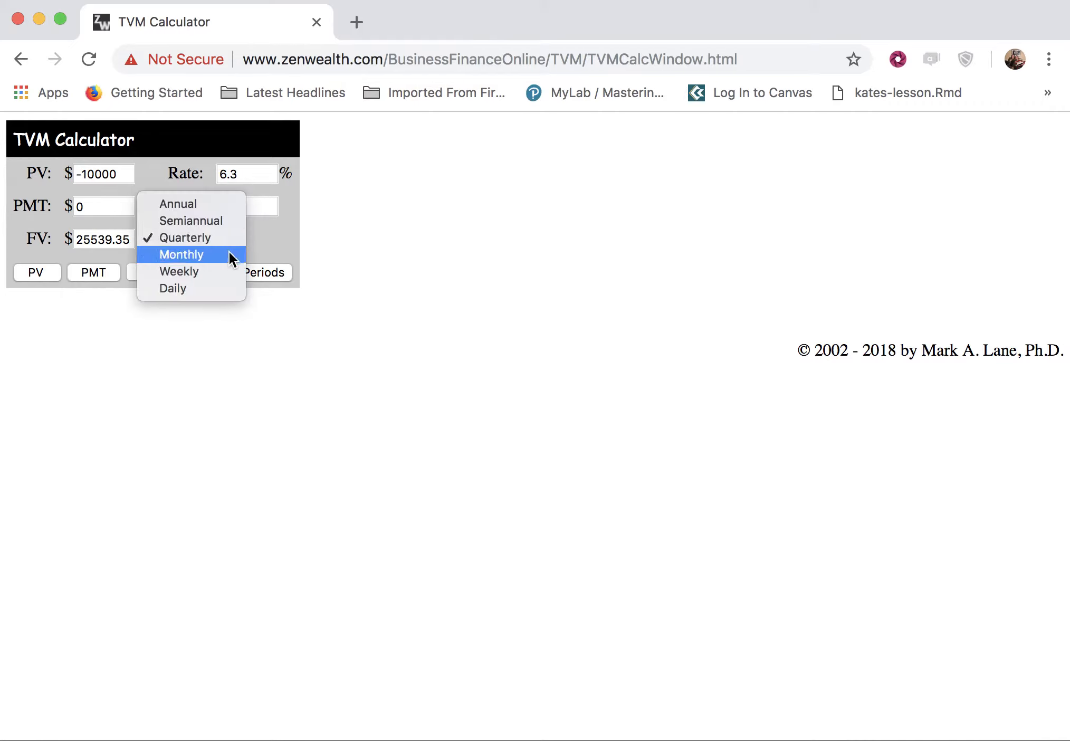
pyautogui.click(229, 252)
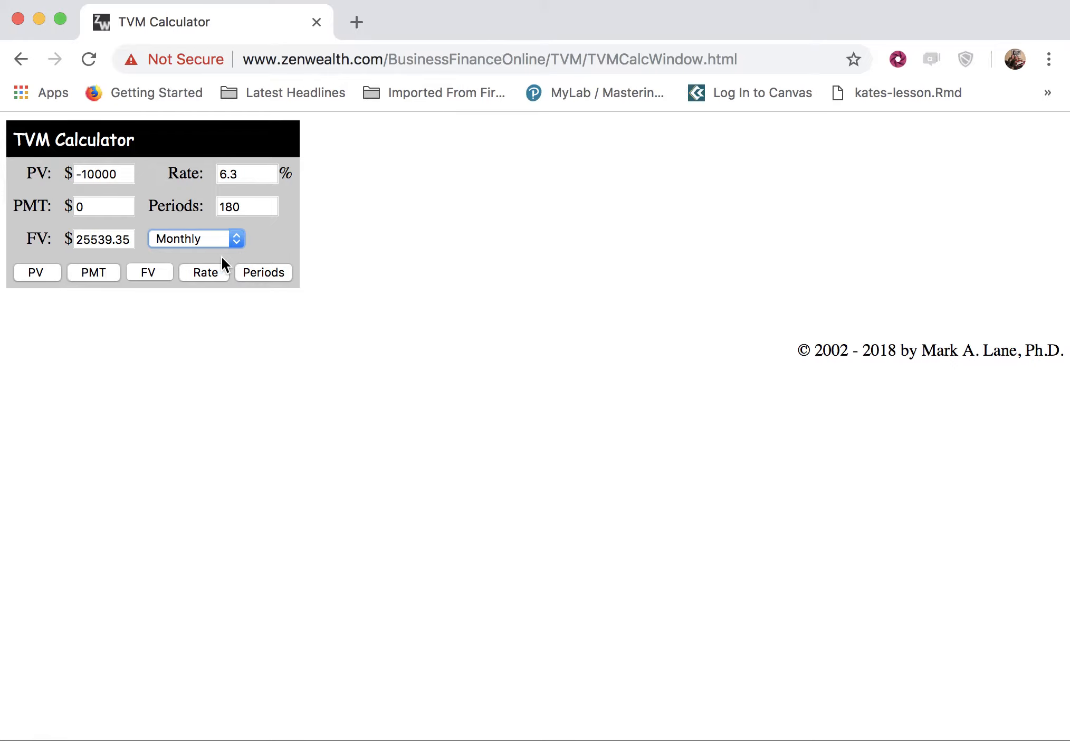
pyautogui.click(145, 275)
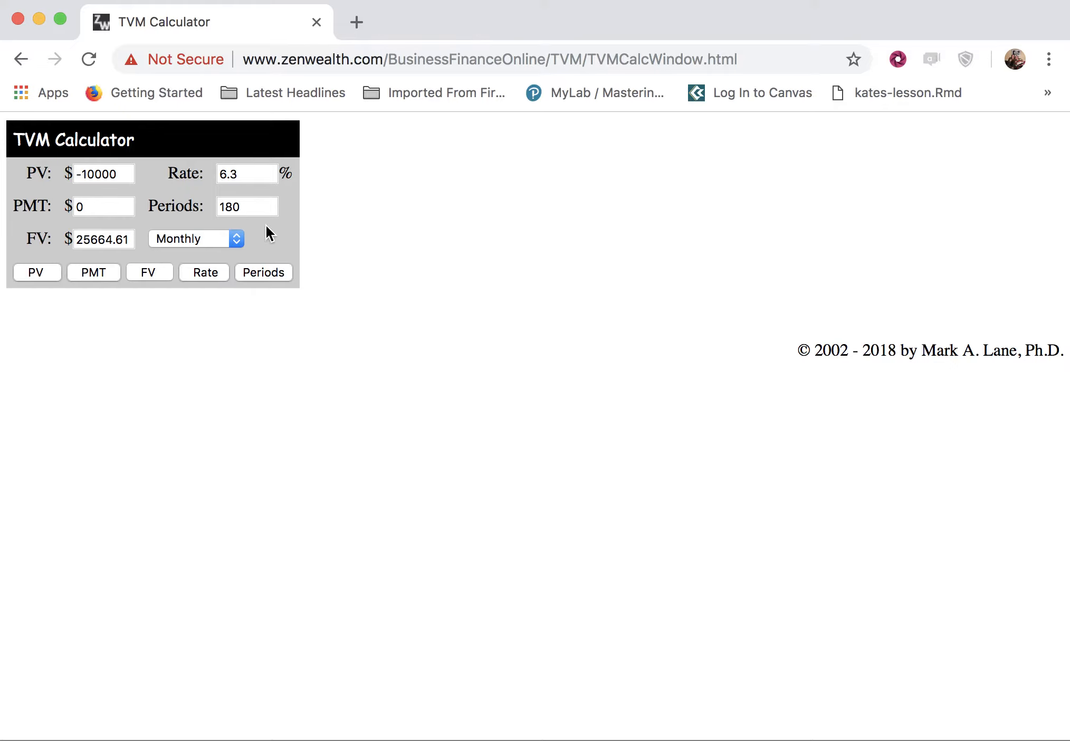
# Enter a present value of -5000 and an interest rate of 5%.
pyautogui.moveTo(119, 179); pyautogui.dragTo(68, 176)
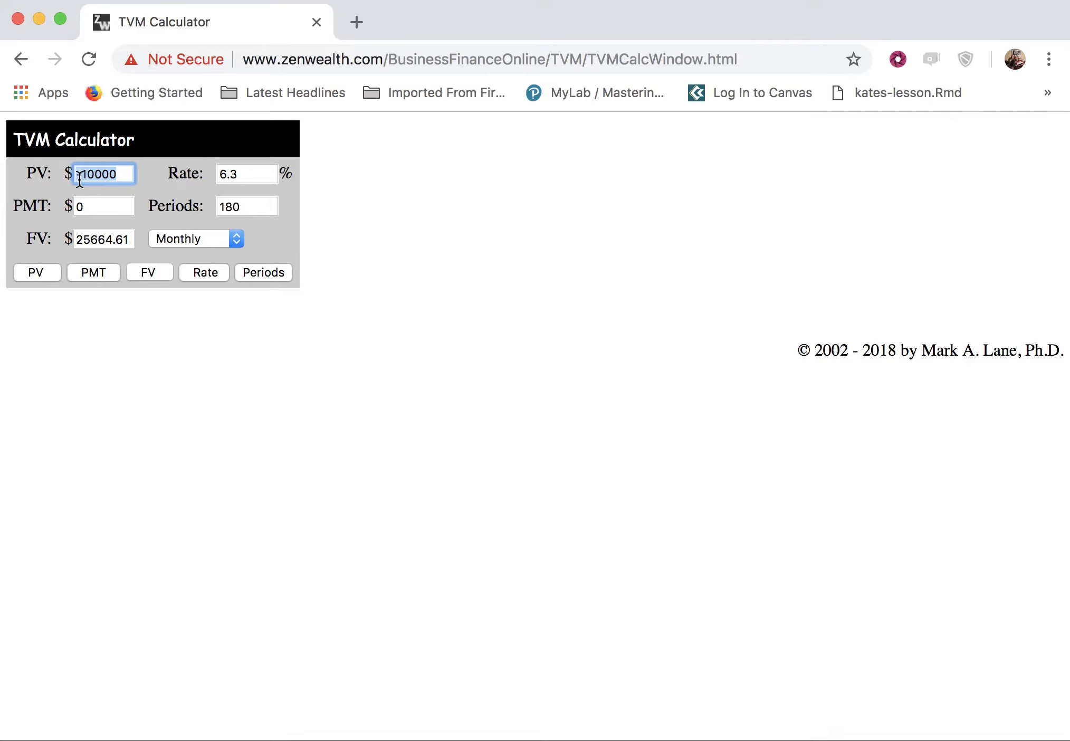
pyautogui.write('-5000')
pyautogui.click(237, 175)
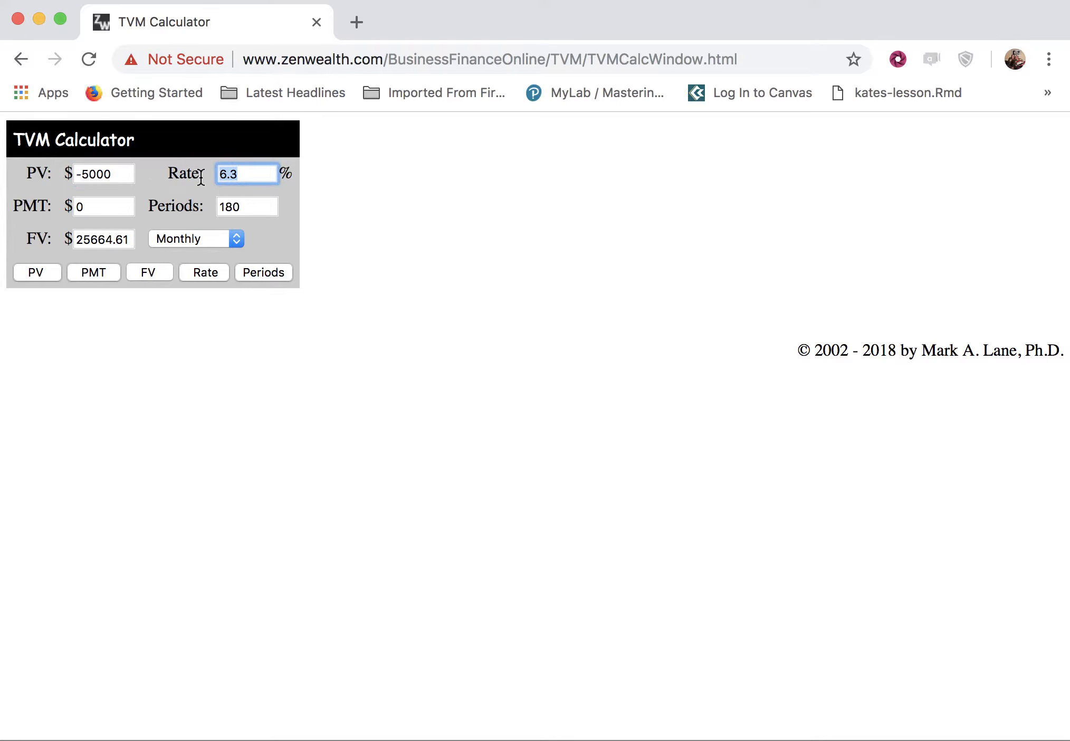
pyautogui.write('5')
# Switch the compounding frequency to Daily.
pyautogui.click(237, 239)
pyautogui.click(220, 275)
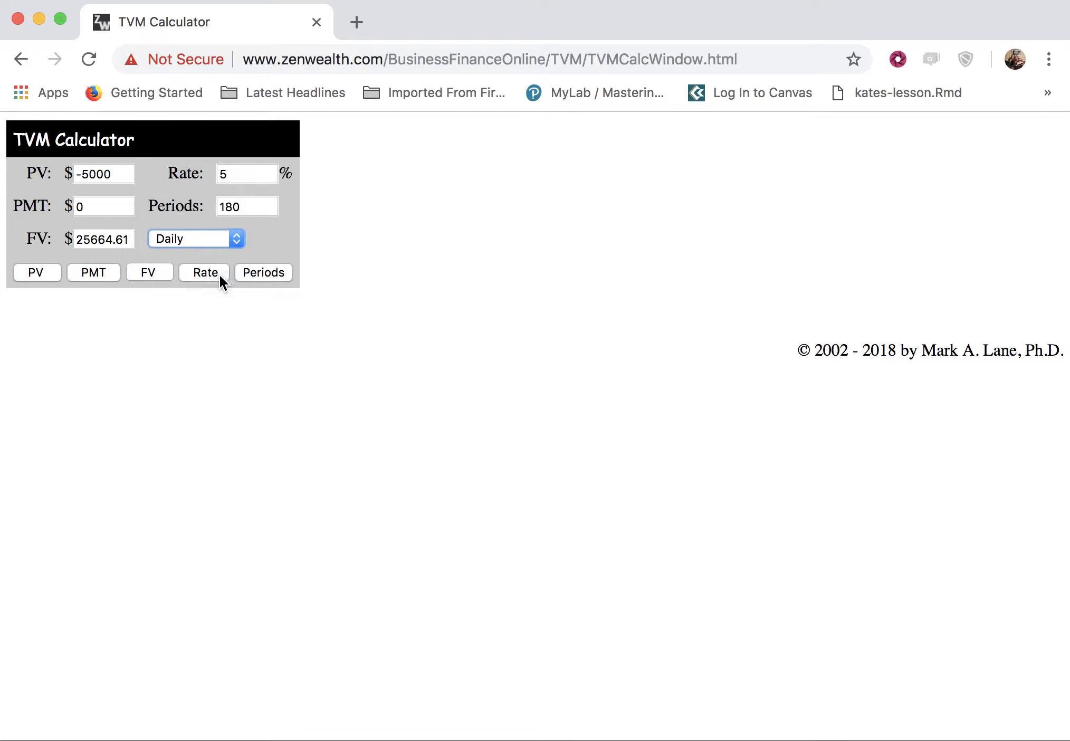
pyautogui.click(261, 206)
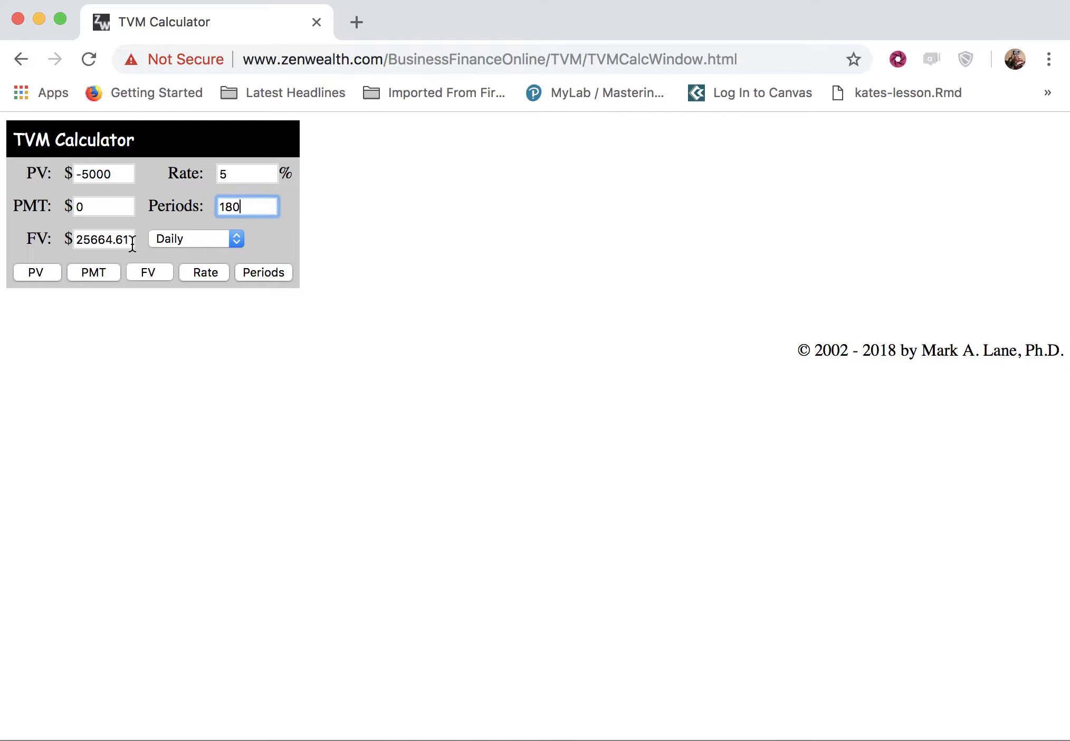
# Set the future value to 9000 and solve for the number of periods.
pyautogui.moveTo(132, 244); pyautogui.dragTo(76, 241)
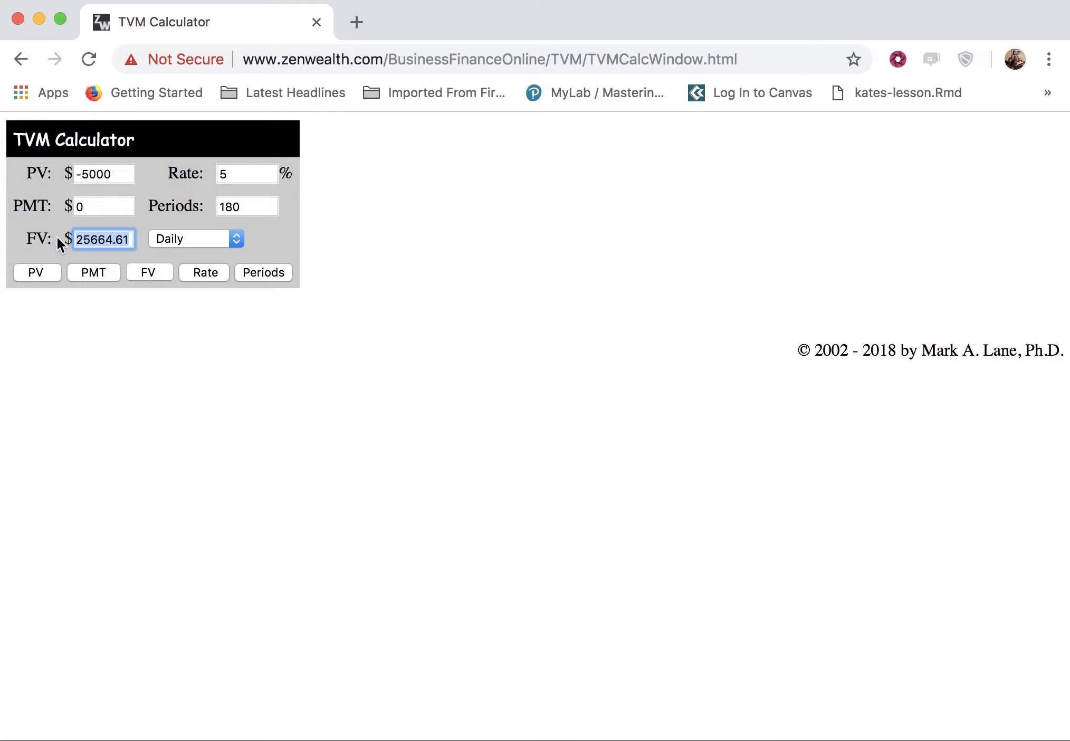
pyautogui.write('9000')
pyautogui.click(262, 205)
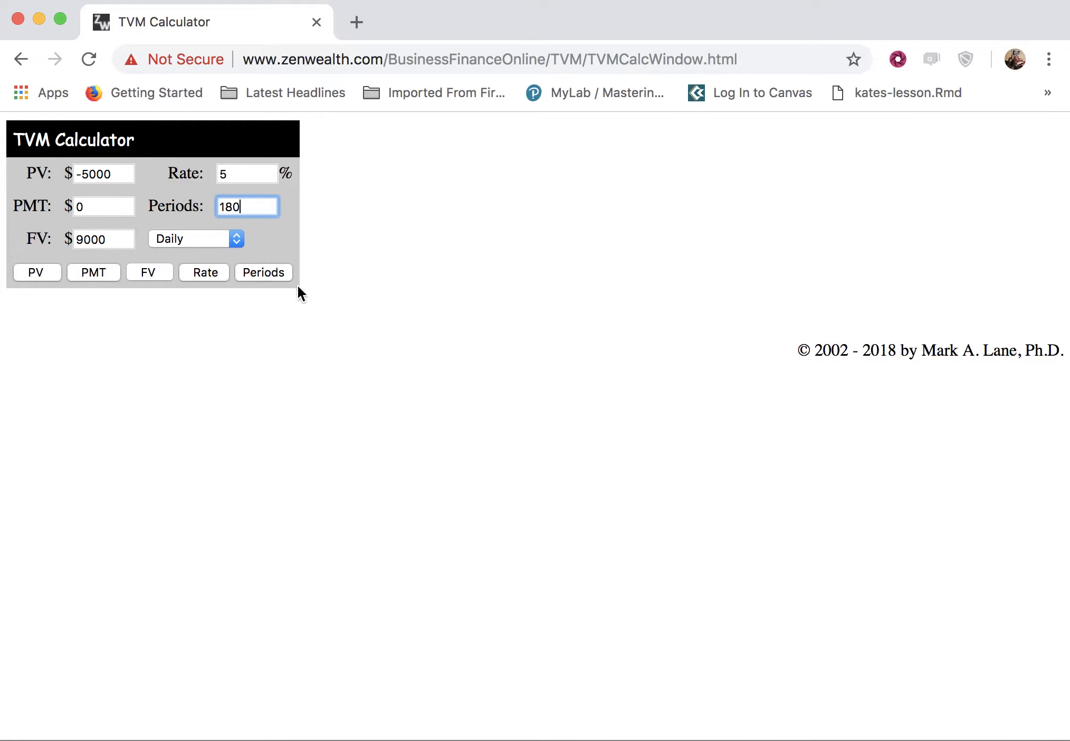
pyautogui.click(262, 275)
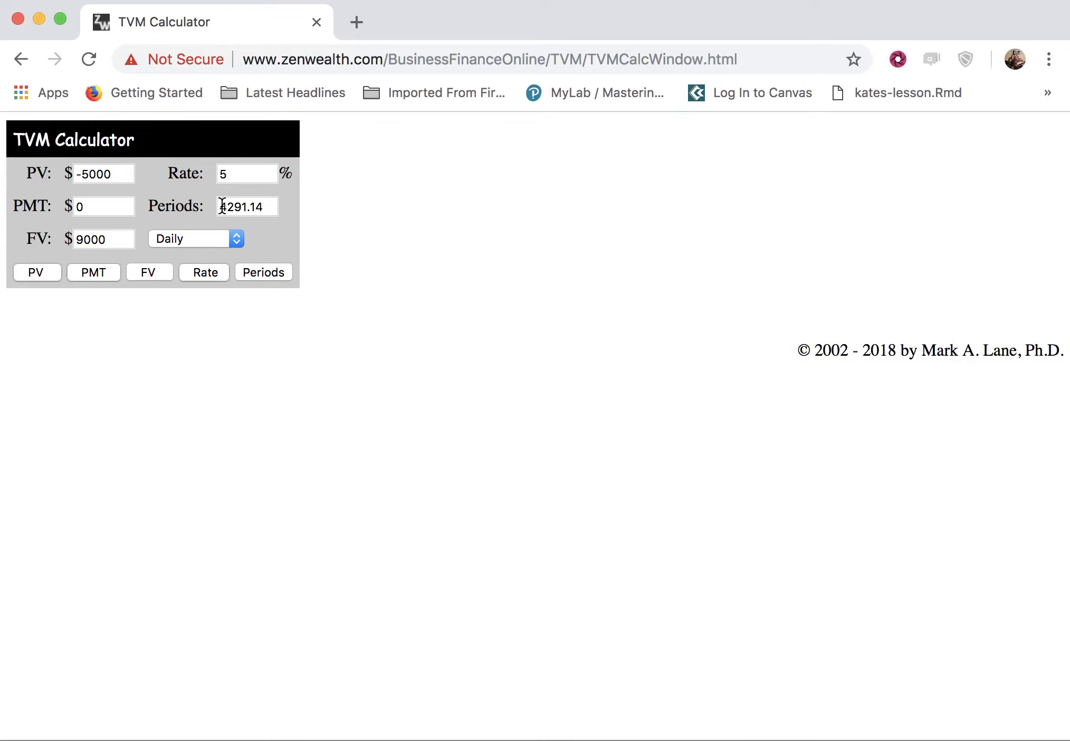
pyautogui.moveTo(222, 206); pyautogui.dragTo(266, 207)
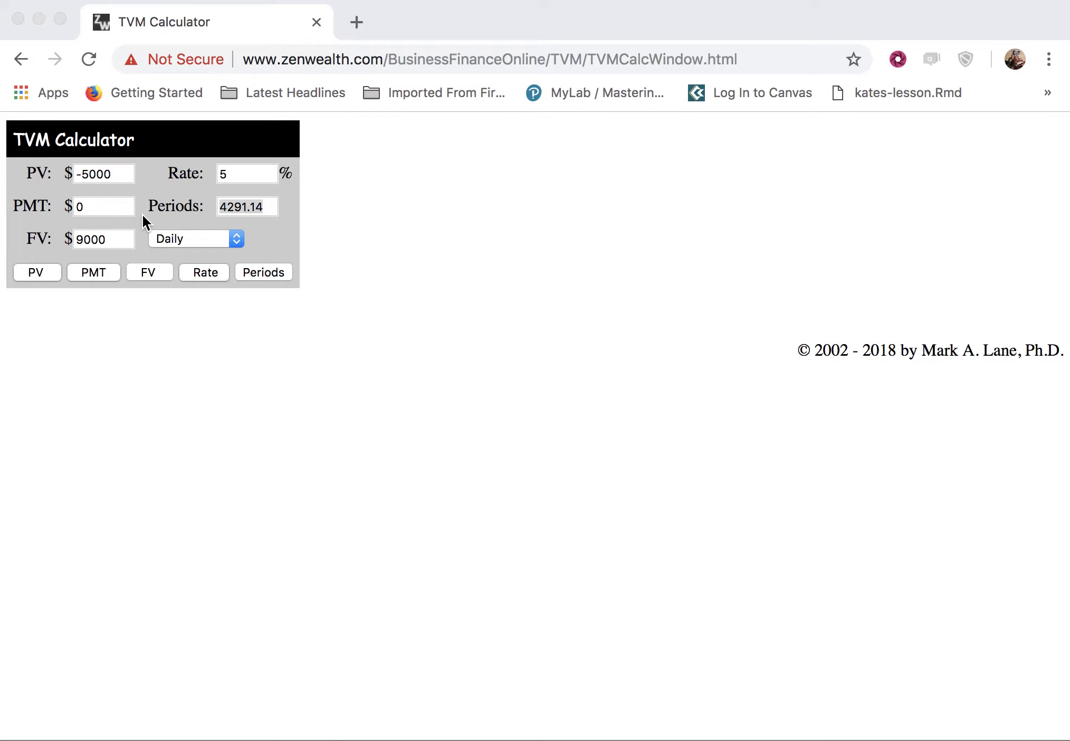
# Set the payment to -50 and the present value to 0.
pyautogui.click(109, 206)
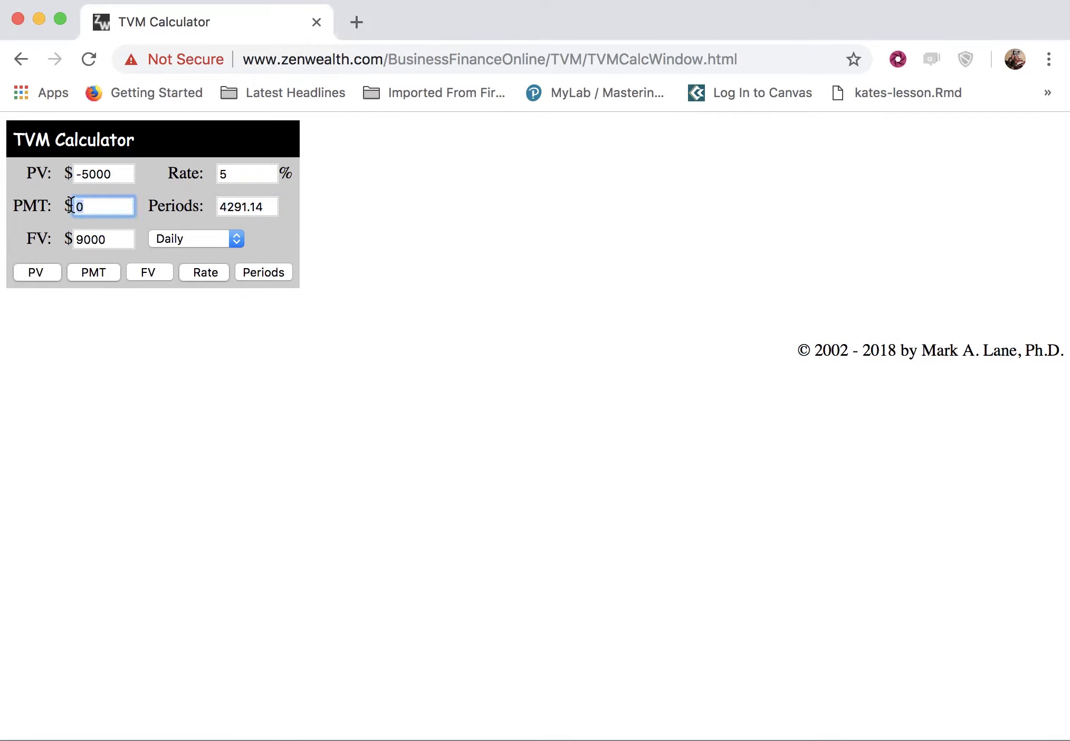
pyautogui.write('-50')
pyautogui.moveTo(126, 178); pyautogui.dragTo(64, 177)
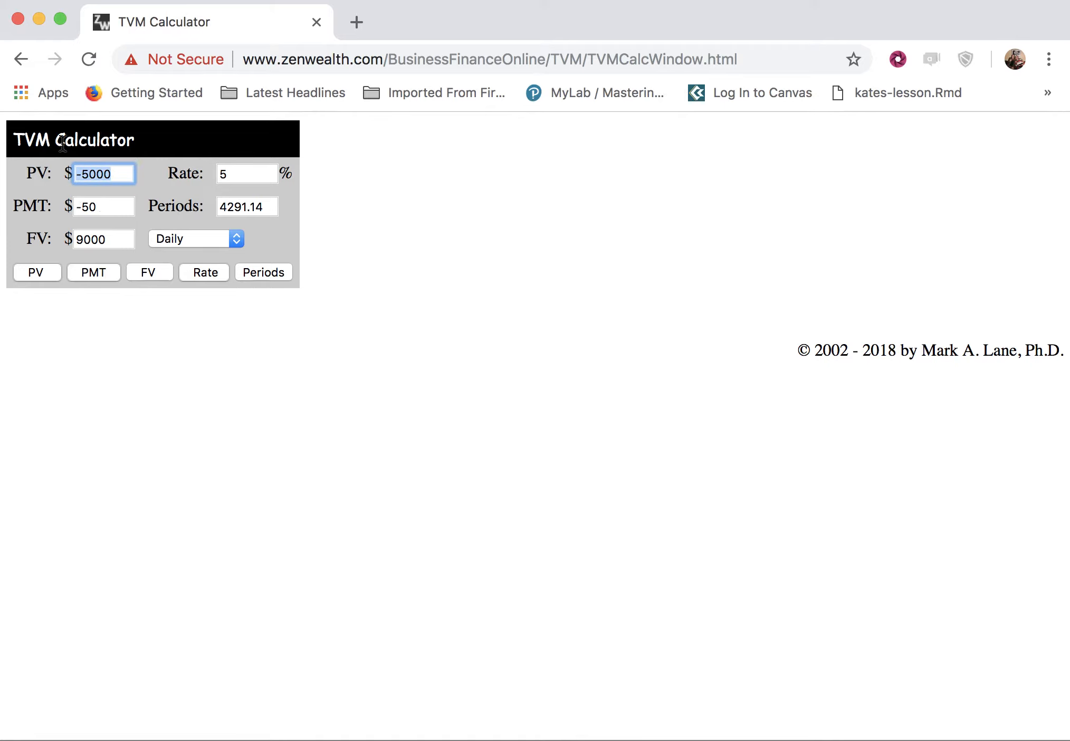
pyautogui.write('0')
# Set the interest rate to 4.5% and the number of periods to 60.
pyautogui.moveTo(238, 175); pyautogui.dragTo(214, 182)
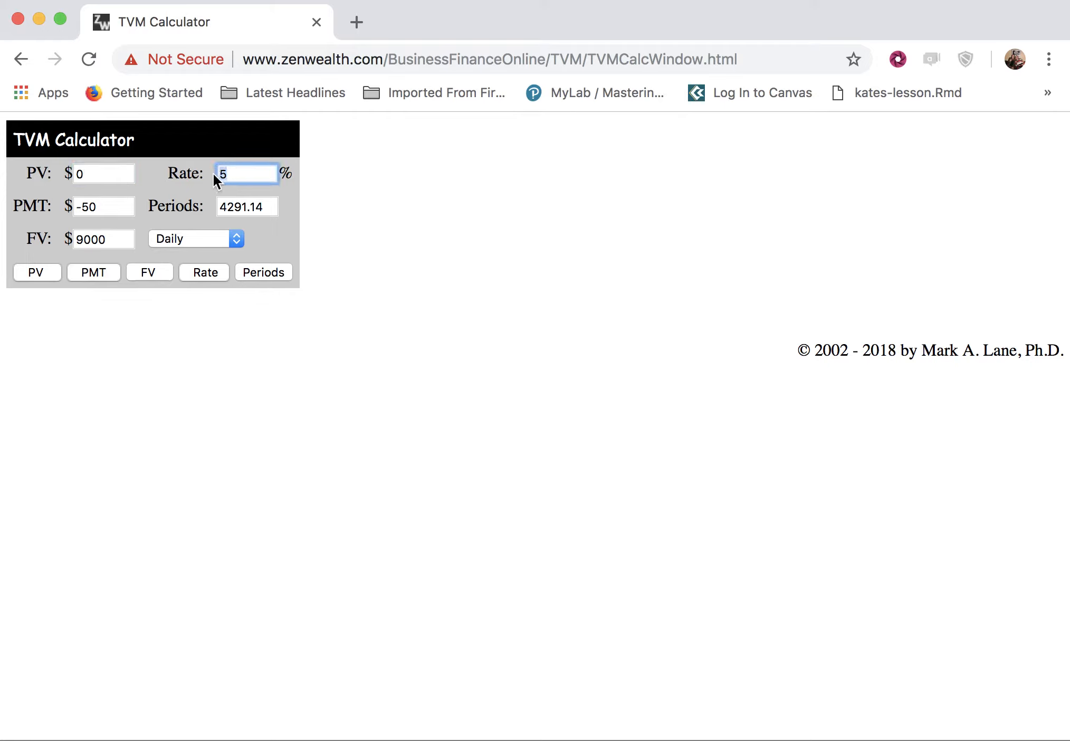
pyautogui.write('4.5')
pyautogui.moveTo(275, 206); pyautogui.dragTo(216, 204)
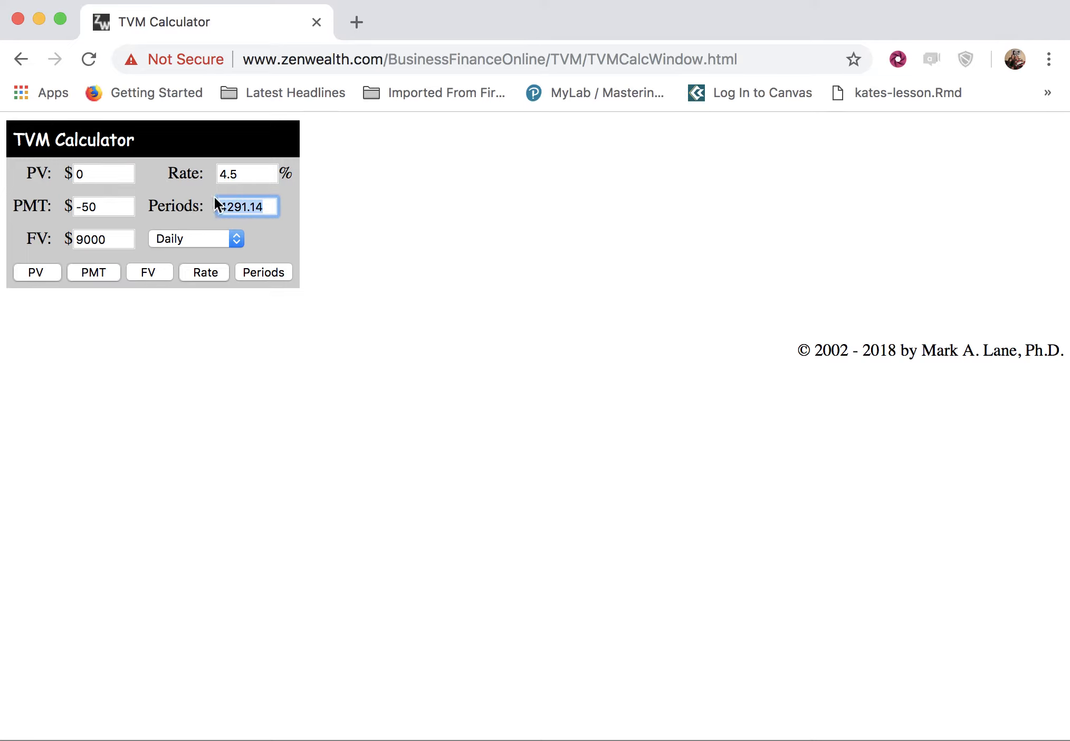
pyautogui.write('60')
# Switch the compounding frequency to Monthly and compute the future value.
pyautogui.click(236, 239)
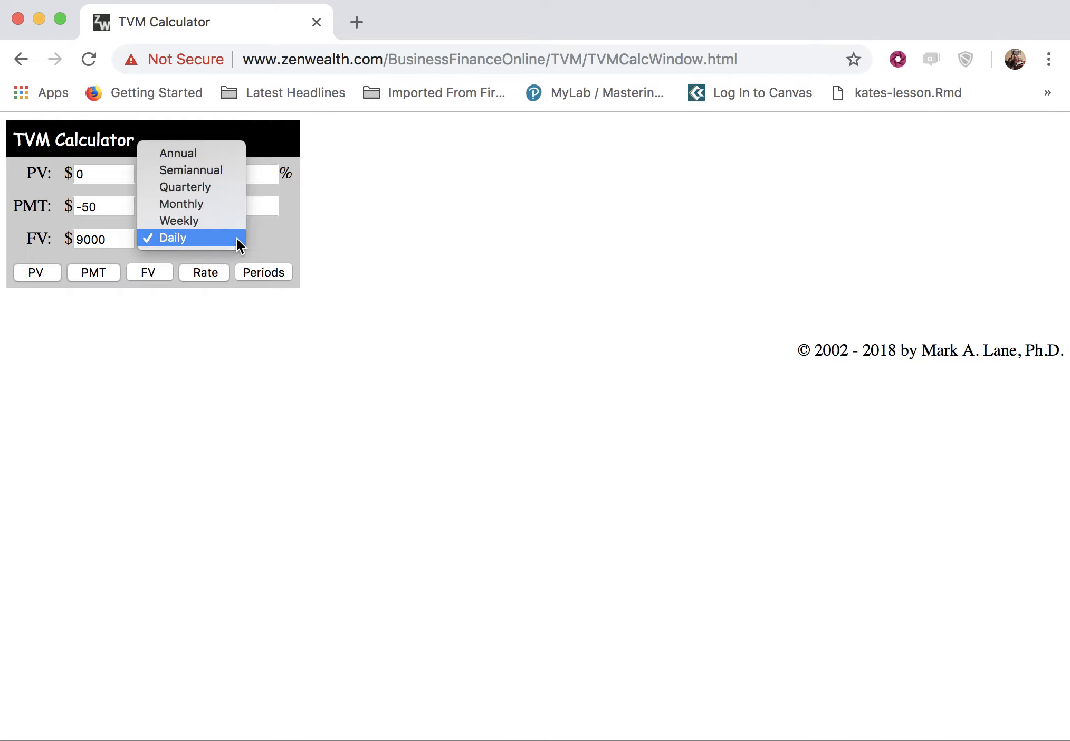
pyautogui.click(218, 210)
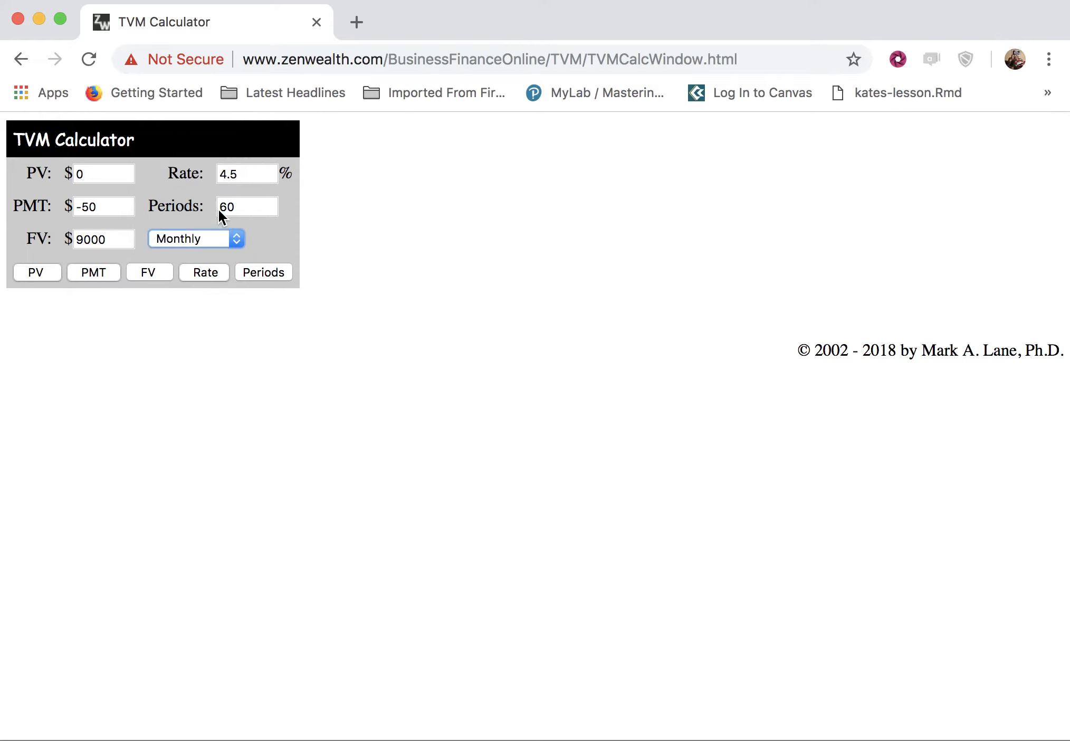
pyautogui.moveTo(112, 239); pyautogui.dragTo(46, 238)
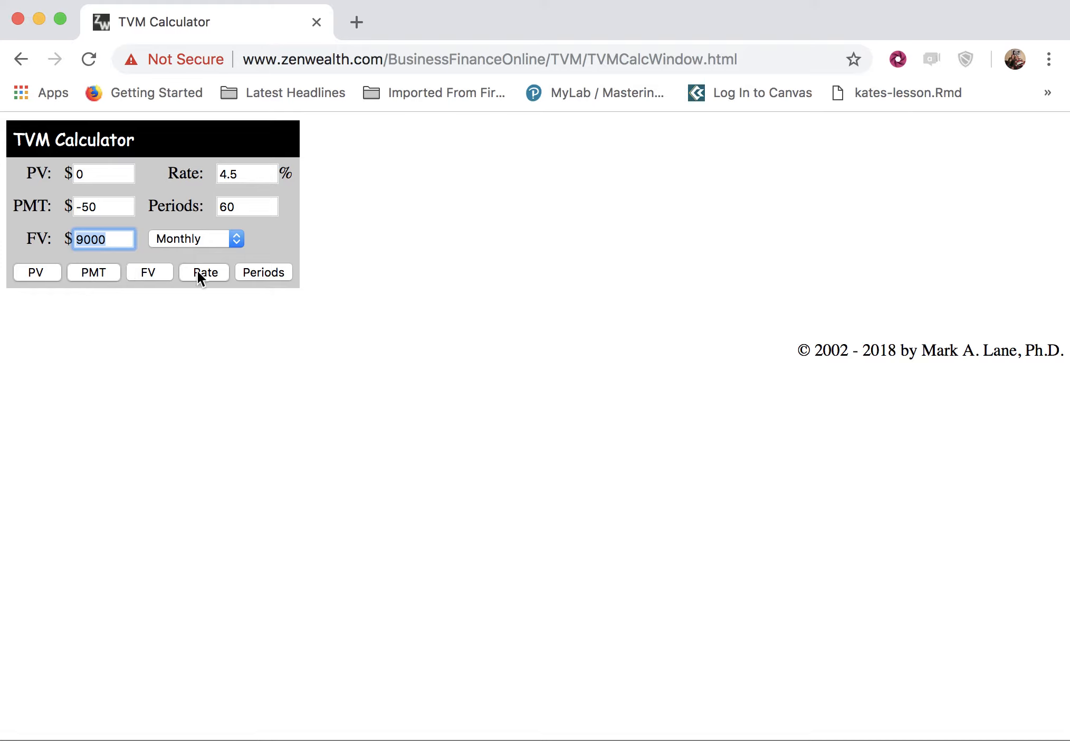
pyautogui.click(151, 273)
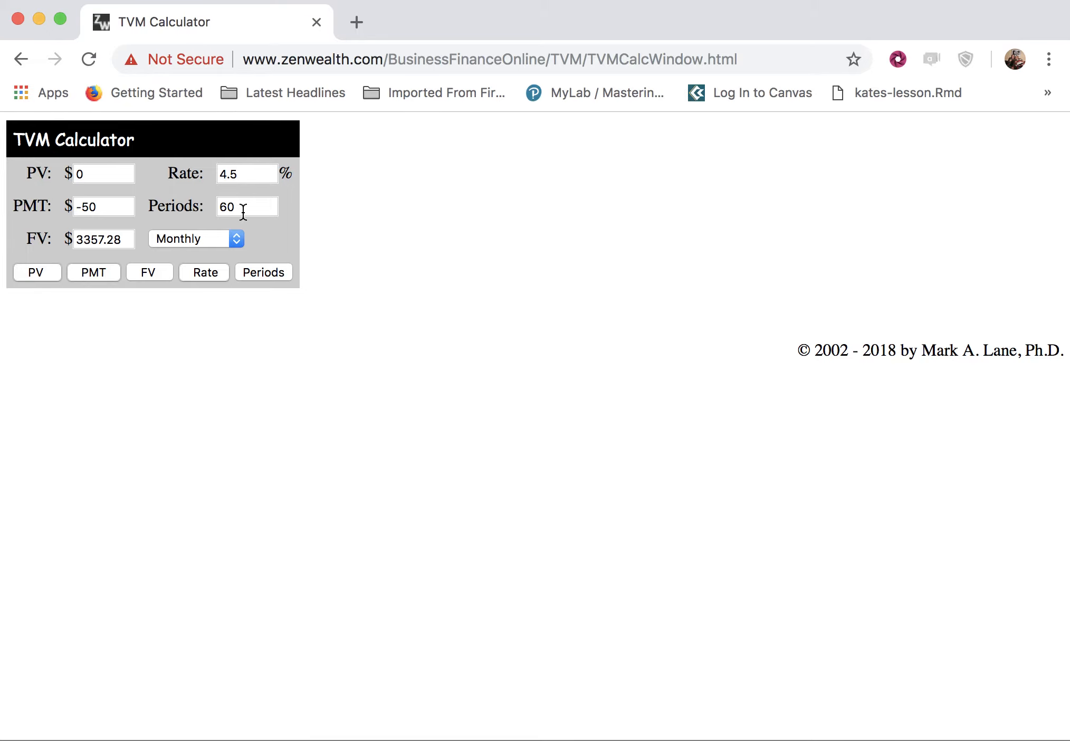
# Set the number of periods to 240 and compute the future value.
pyautogui.moveTo(244, 211); pyautogui.dragTo(217, 209)
pyautogui.write('240')
pyautogui.click(148, 271)
pyautogui.click(110, 207)
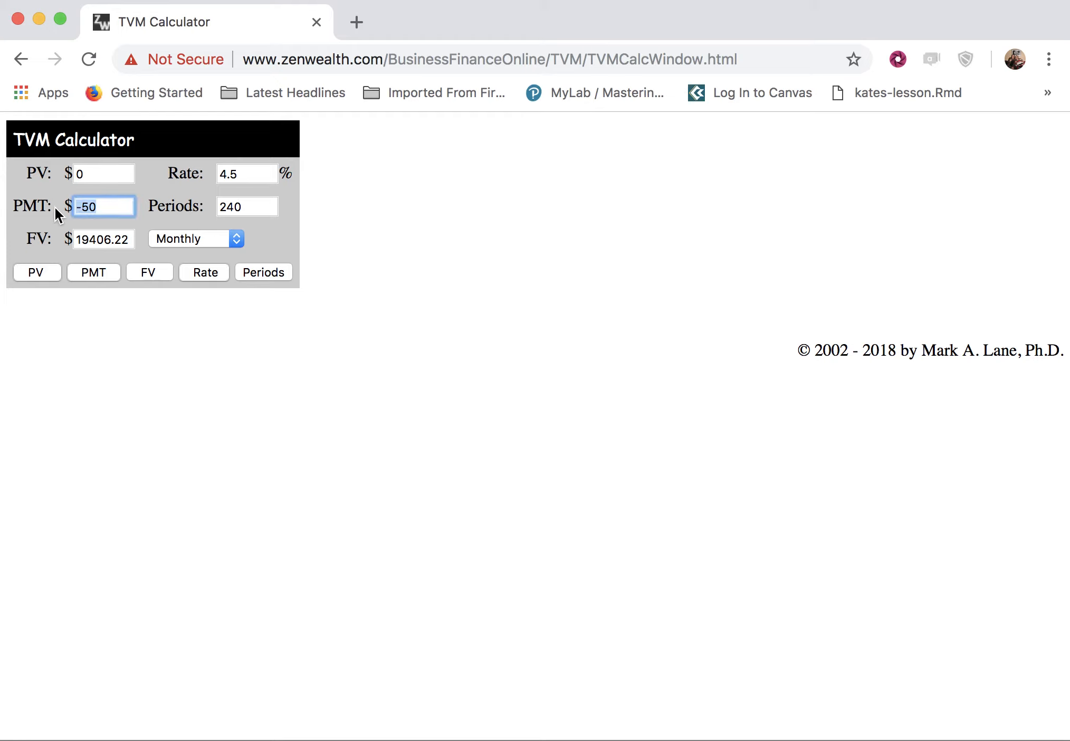
# Set the future value to 35000 and the interest rate to 4%.
pyautogui.click(131, 239)
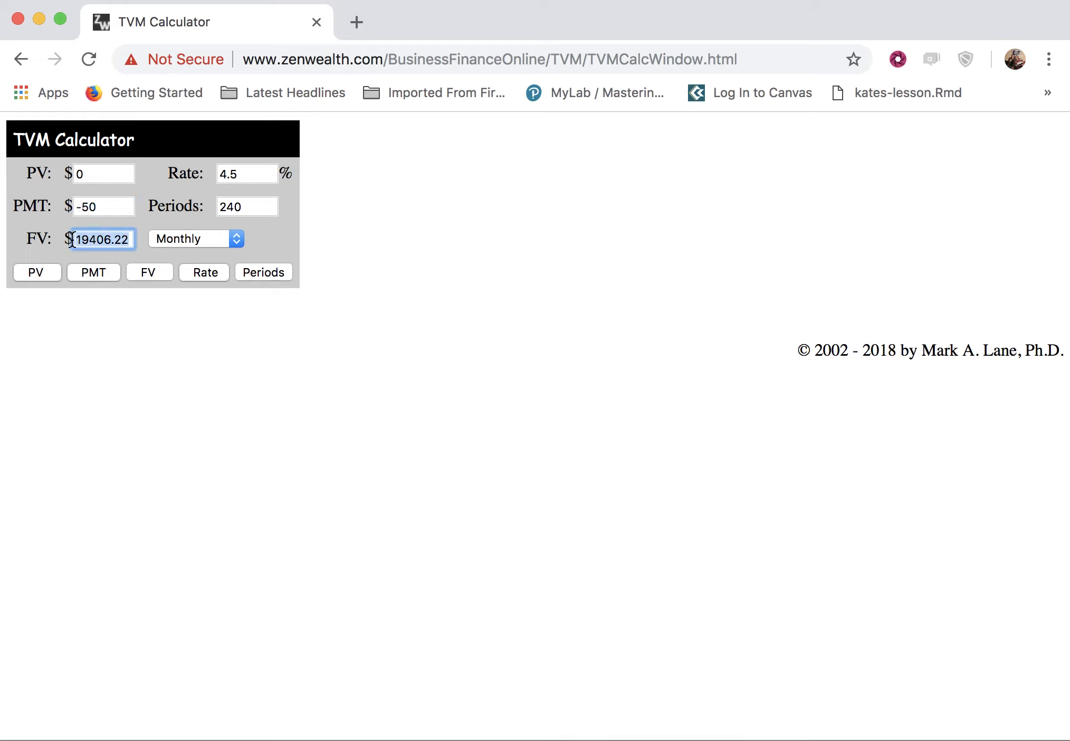
pyautogui.write('35')
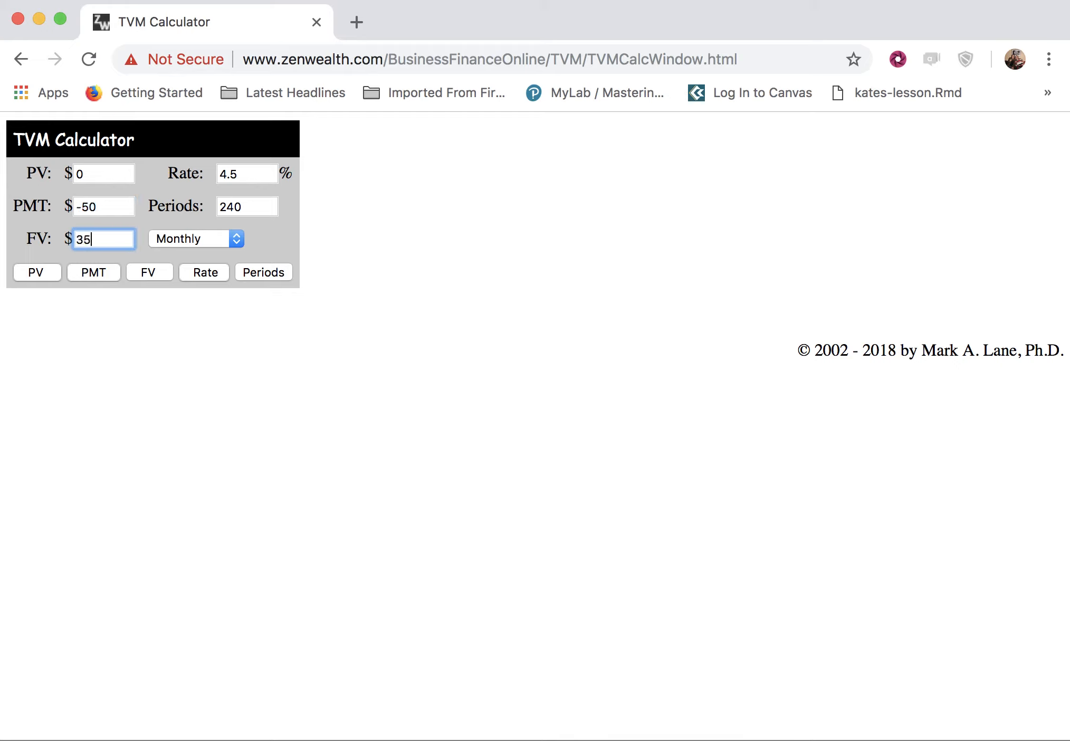
pyautogui.write('000')
pyautogui.click(246, 174)
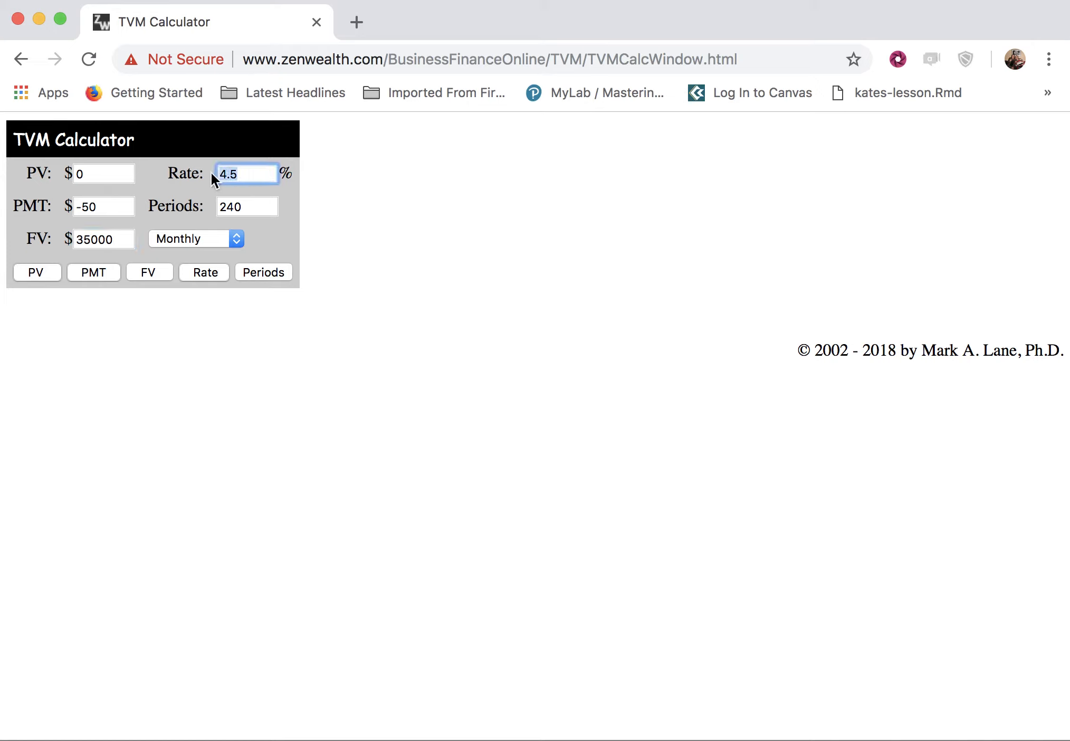
pyautogui.write('4')
# Set the periods to 20 with Quarterly compounding and compute the payment.
pyautogui.moveTo(265, 205); pyautogui.dragTo(196, 196)
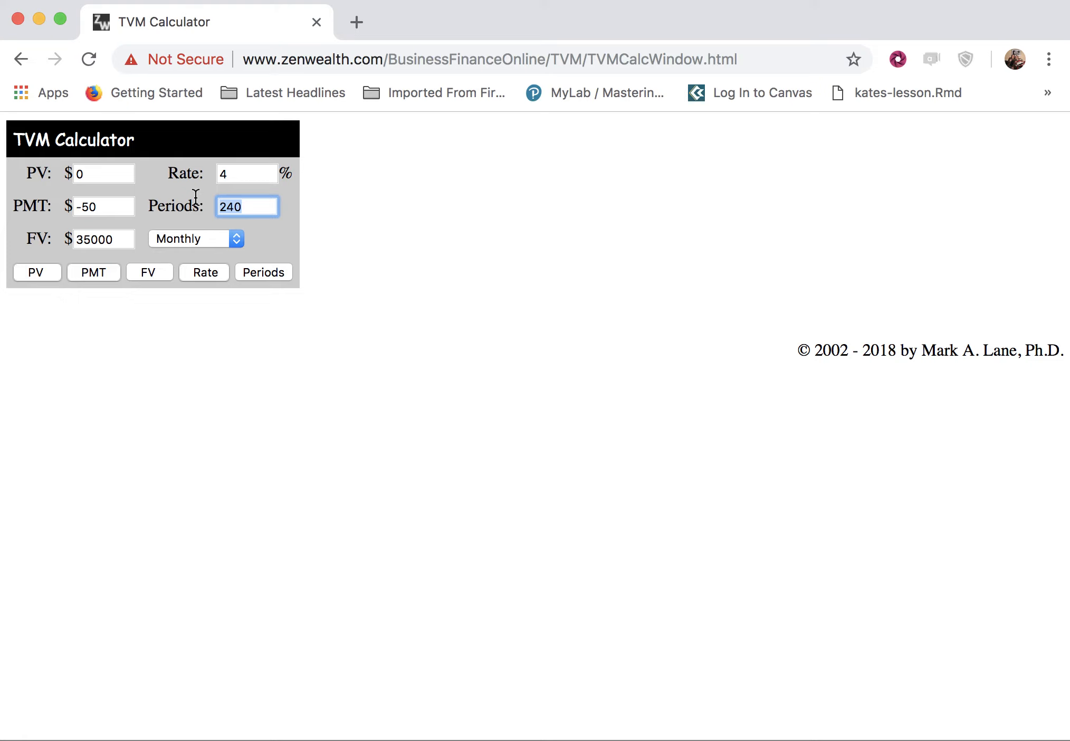
pyautogui.write('20')
pyautogui.click(237, 237)
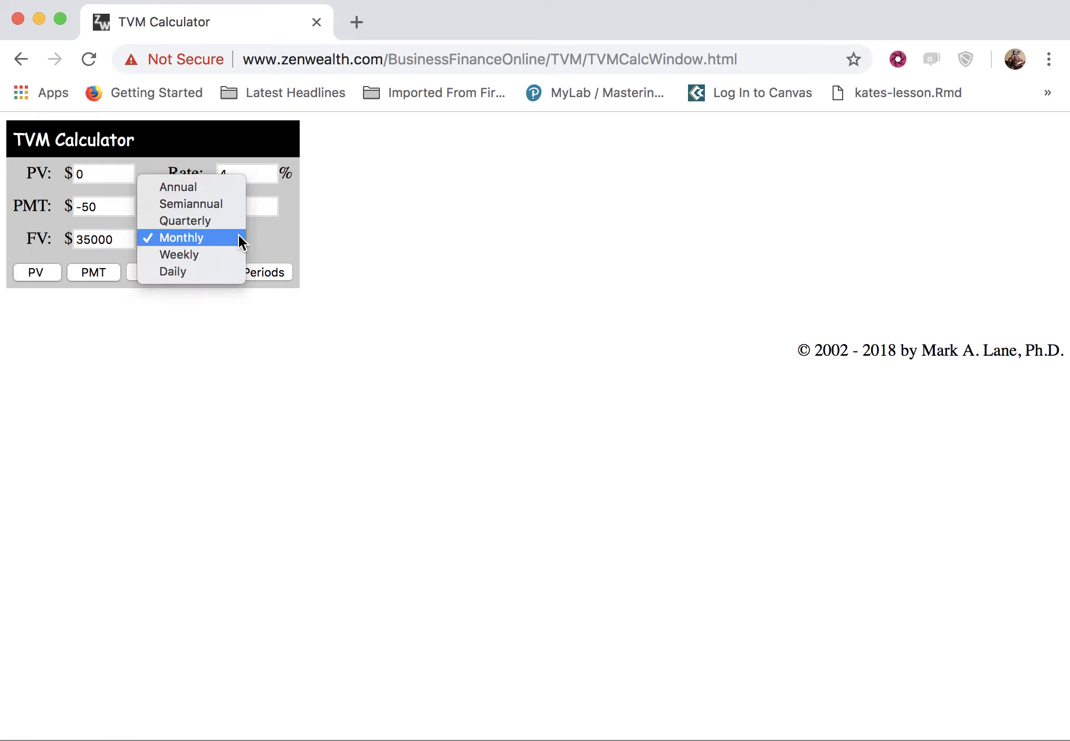
pyautogui.click(231, 222)
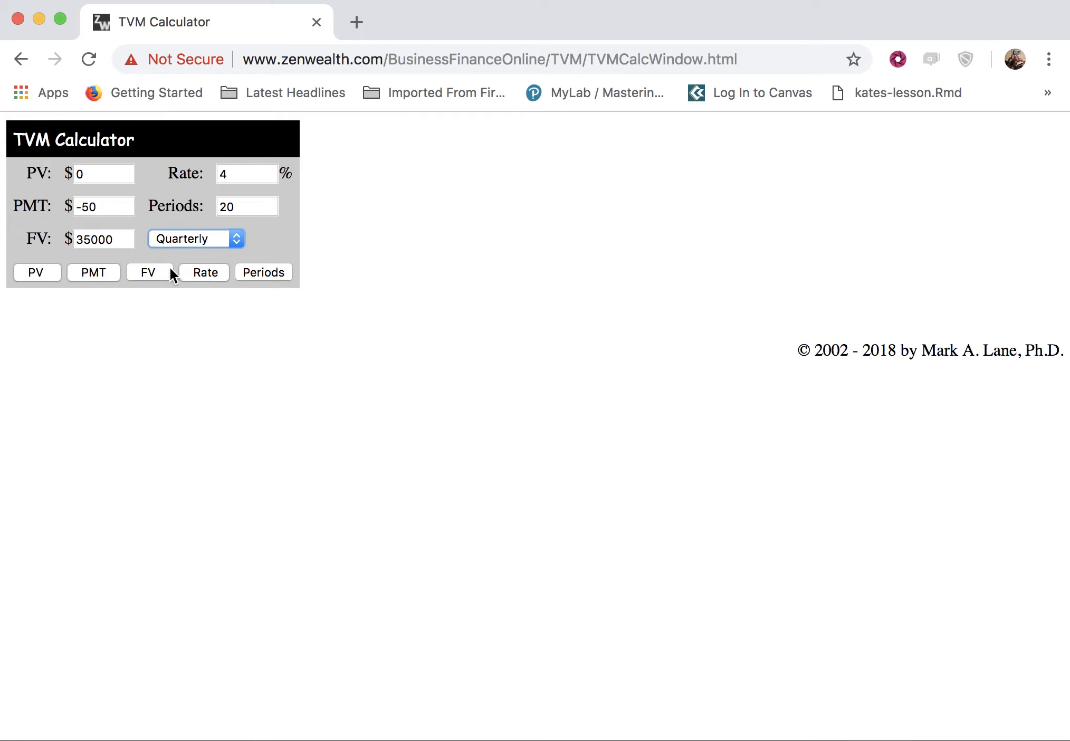
pyautogui.click(94, 271)
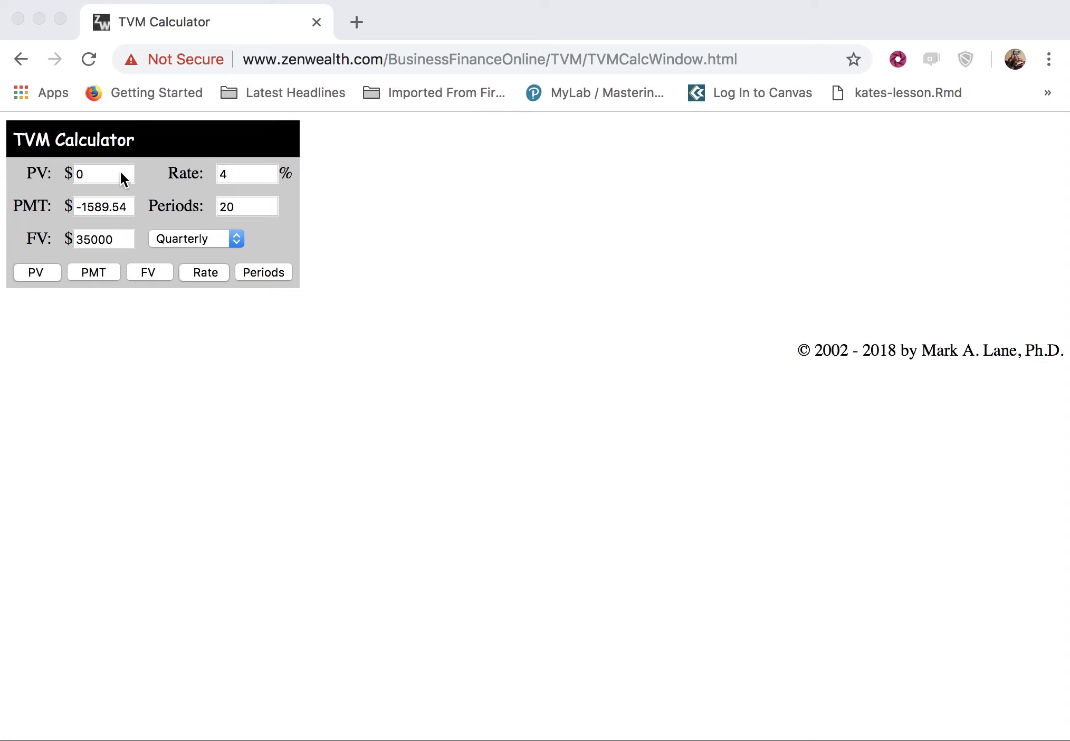
# Set the present value to 320000 and the interest rate to 4.25%.
pyautogui.moveTo(96, 172); pyautogui.dragTo(74, 172)
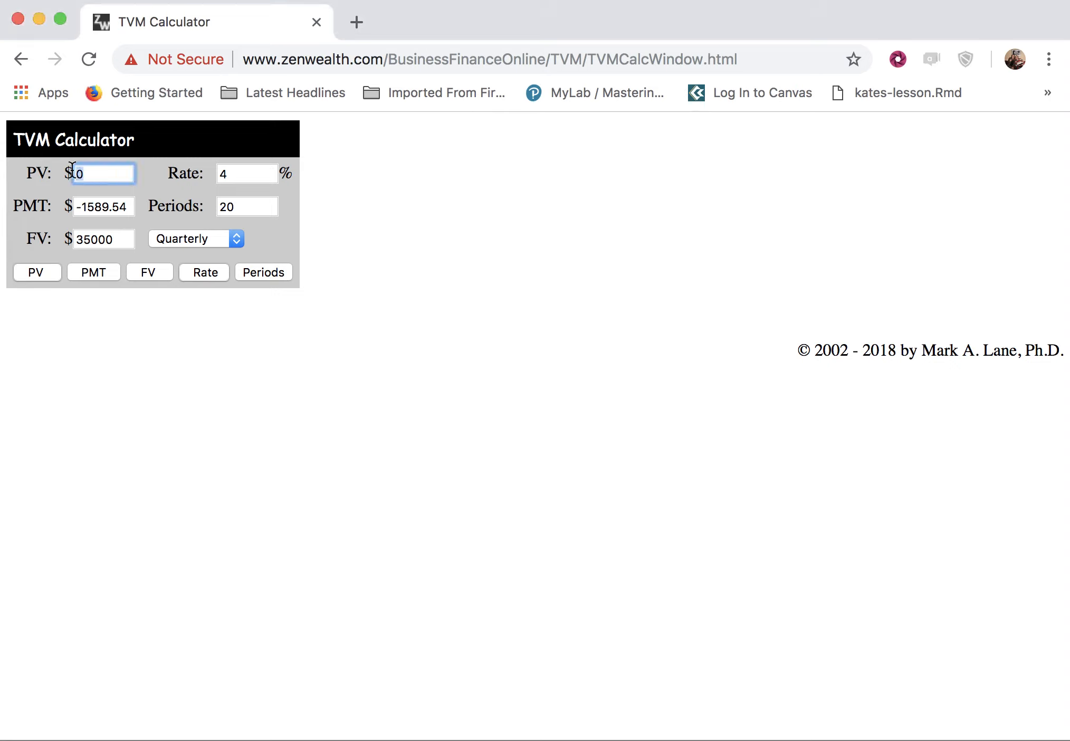
pyautogui.write('320000')
pyautogui.click(237, 177)
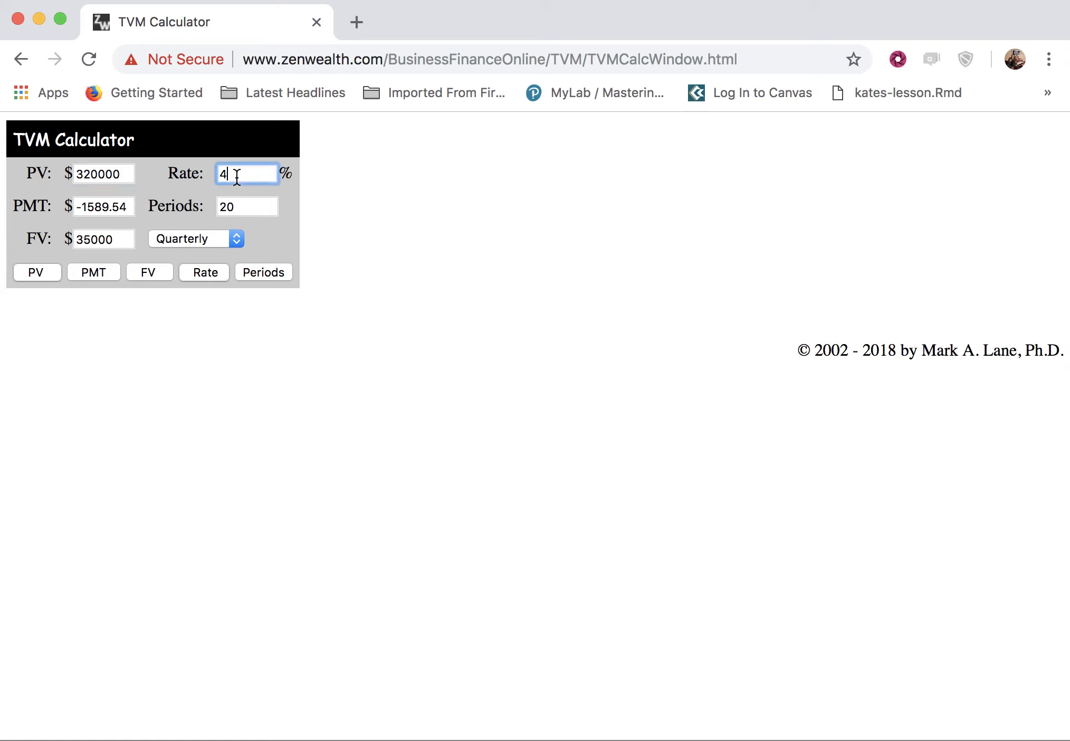
pyautogui.write('4.25')
# Set the number of periods to 360 and switch the compounding frequency to Monthly.
pyautogui.click(250, 208)
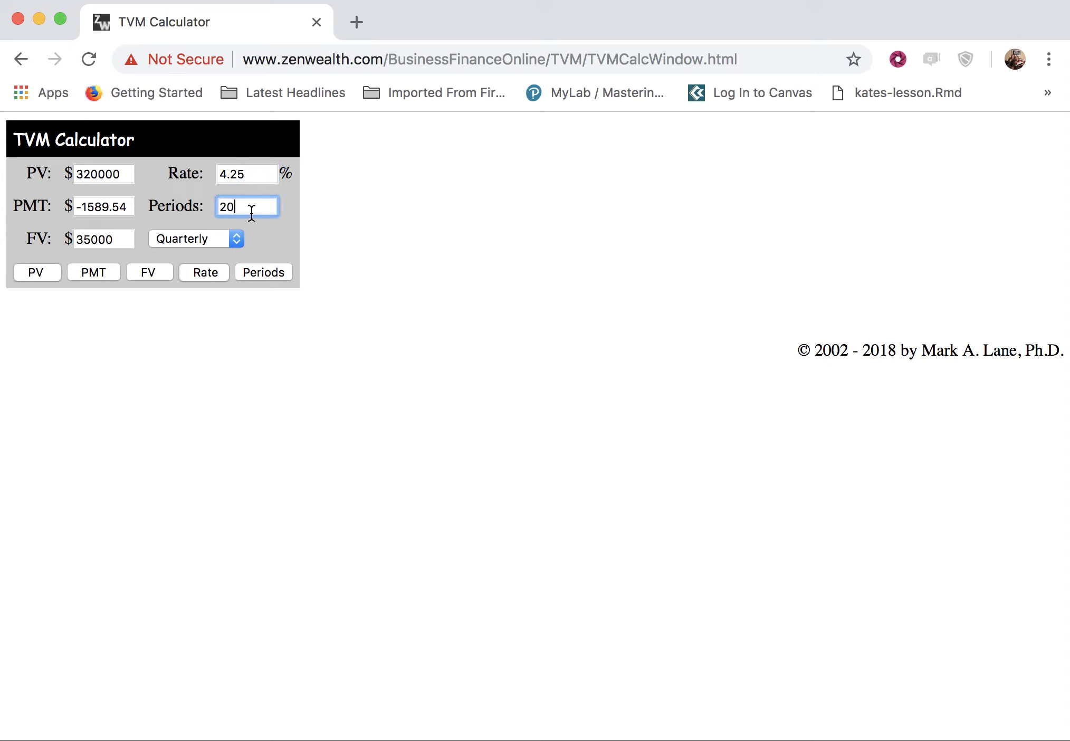
pyautogui.moveTo(248, 208); pyautogui.dragTo(209, 205)
pyautogui.write('360')
pyautogui.click(236, 239)
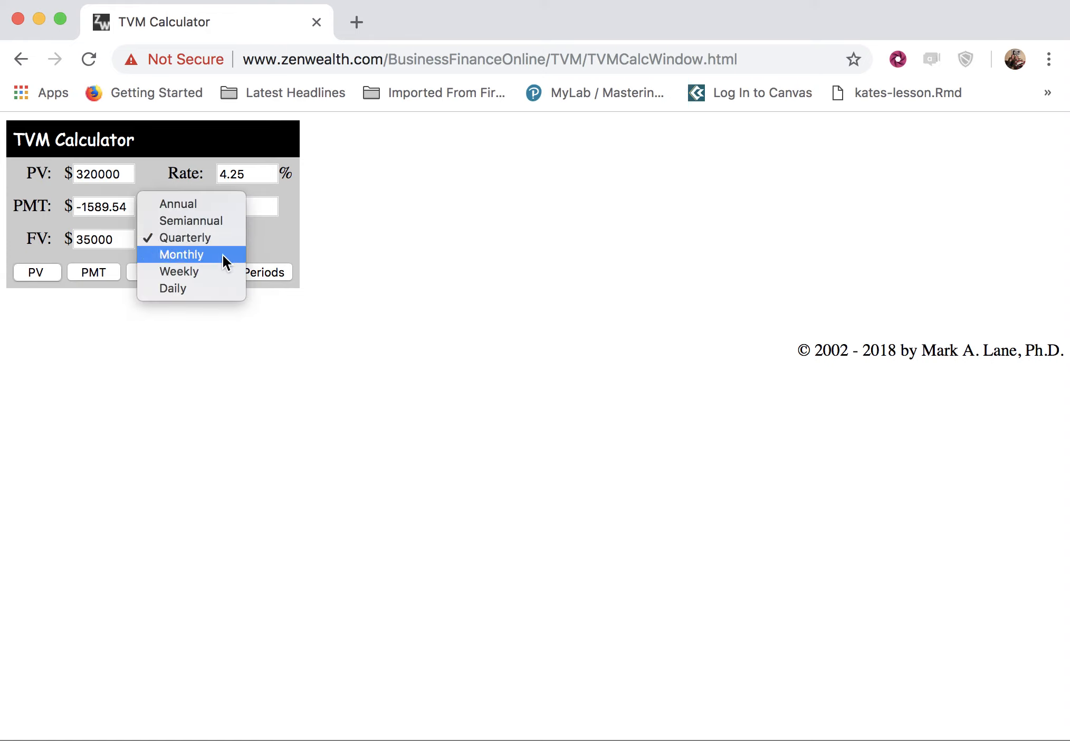
pyautogui.click(223, 254)
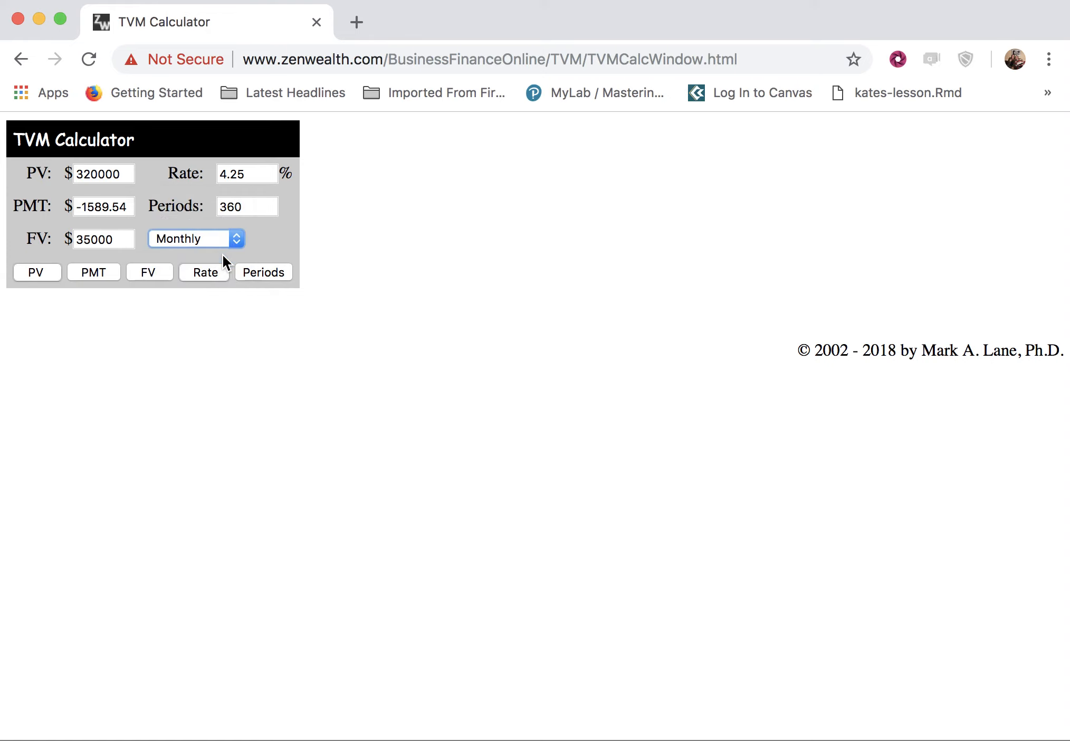
# Set the future value to 0 and compute the payment.
pyautogui.click(119, 239)
pyautogui.moveTo(119, 239); pyautogui.dragTo(75, 239)
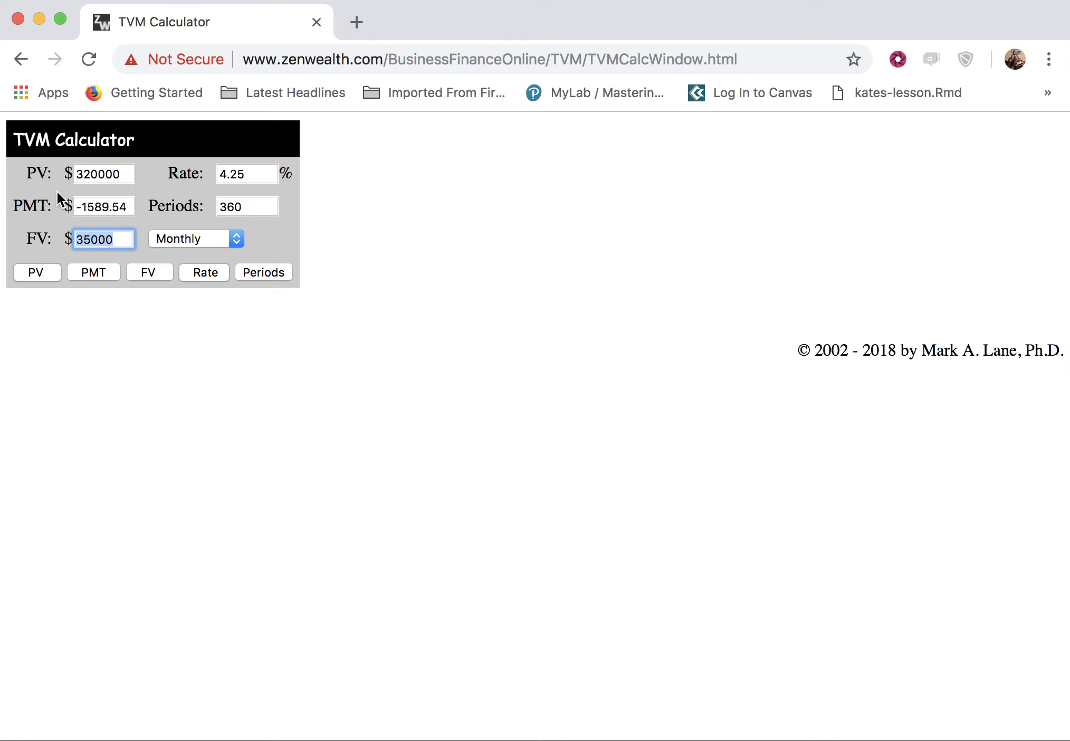
pyautogui.write('0')
pyautogui.click(93, 274)
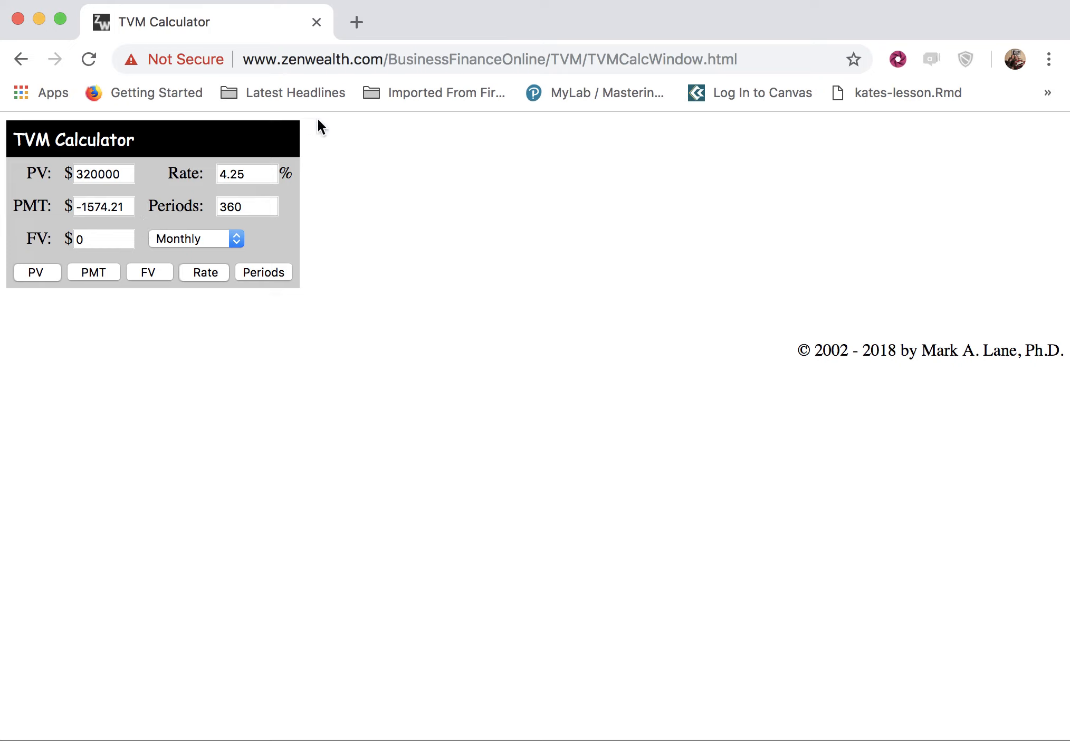
# Change the interest rate to 3.8%.
pyautogui.click(265, 173)
pyautogui.press('BackSpace')
pyautogui.press('BackSpace')
pyautogui.press('BackSpace')
pyautogui.press('BackSpace')
pyautogui.write('3.8')
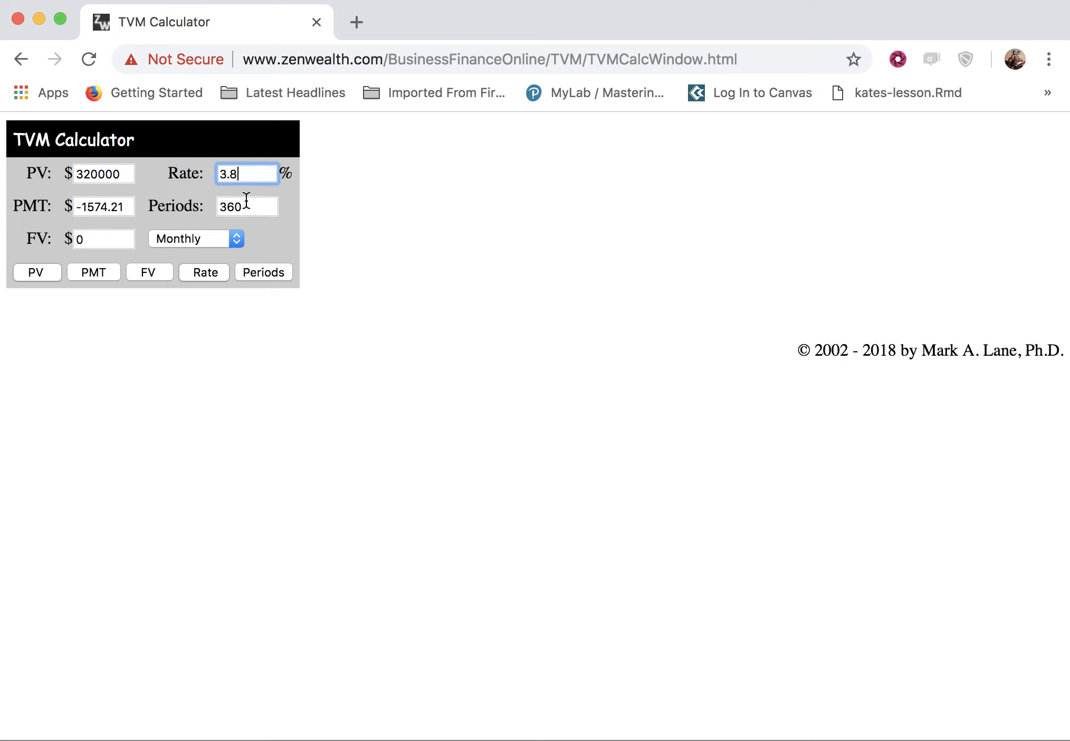
# Set the number of periods to 180 and compute the payment.
pyautogui.click(256, 206)
pyautogui.moveTo(255, 205); pyautogui.dragTo(191, 205)
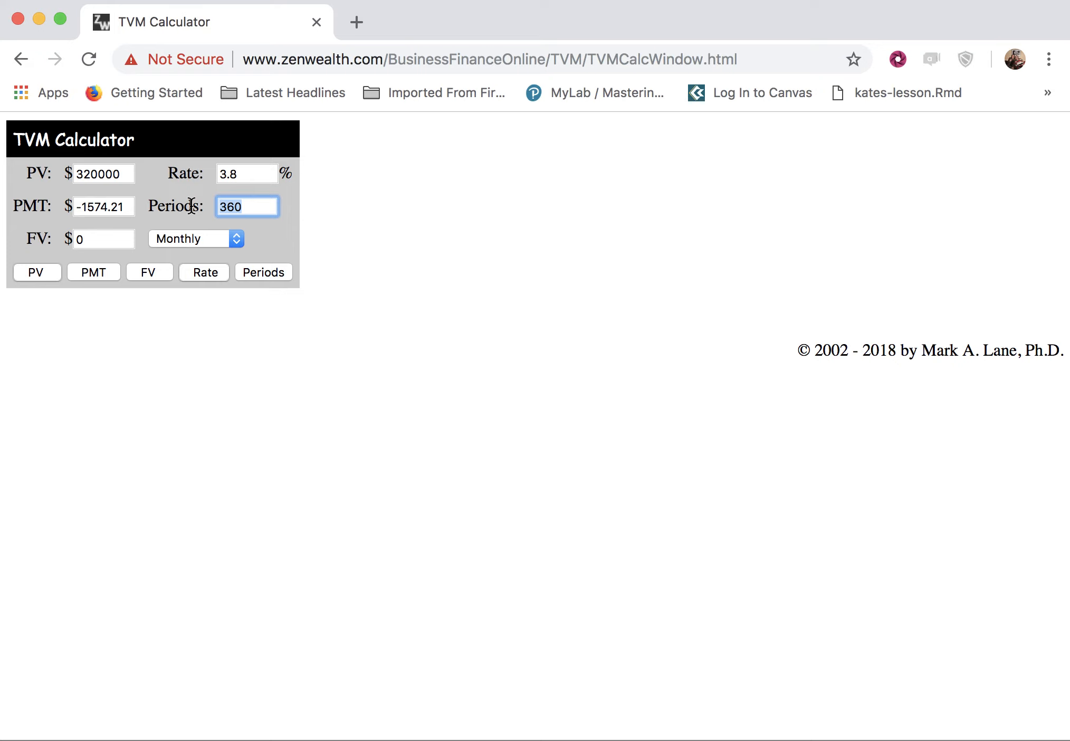
pyautogui.write('180')
pyautogui.click(96, 274)
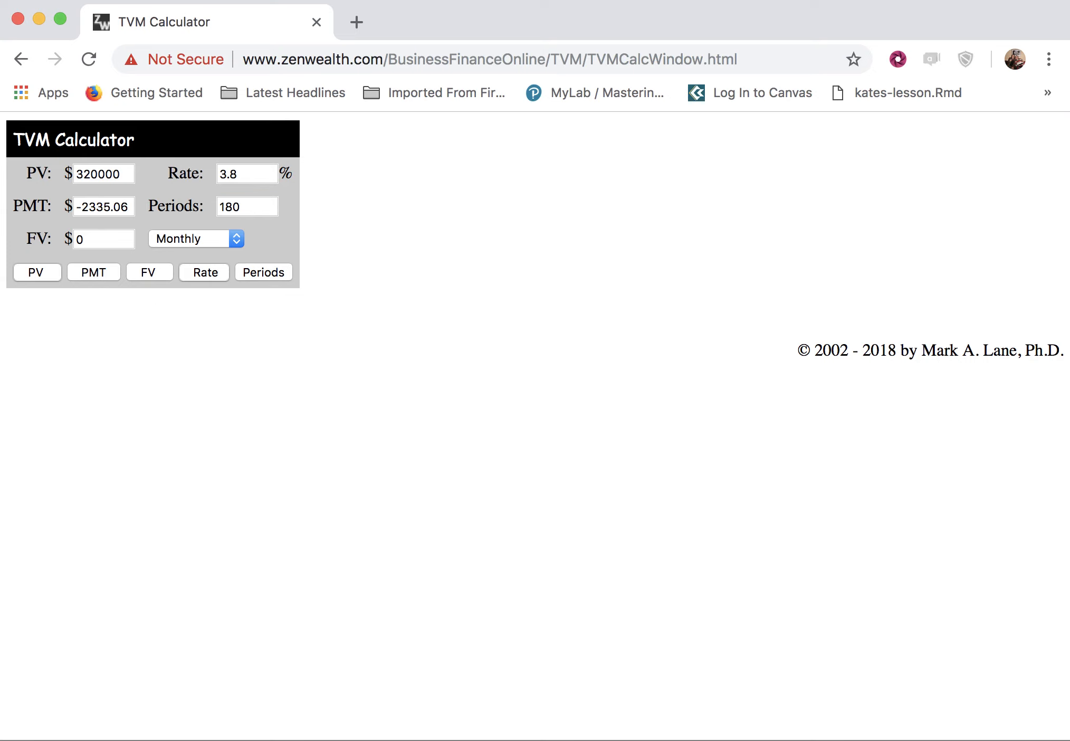